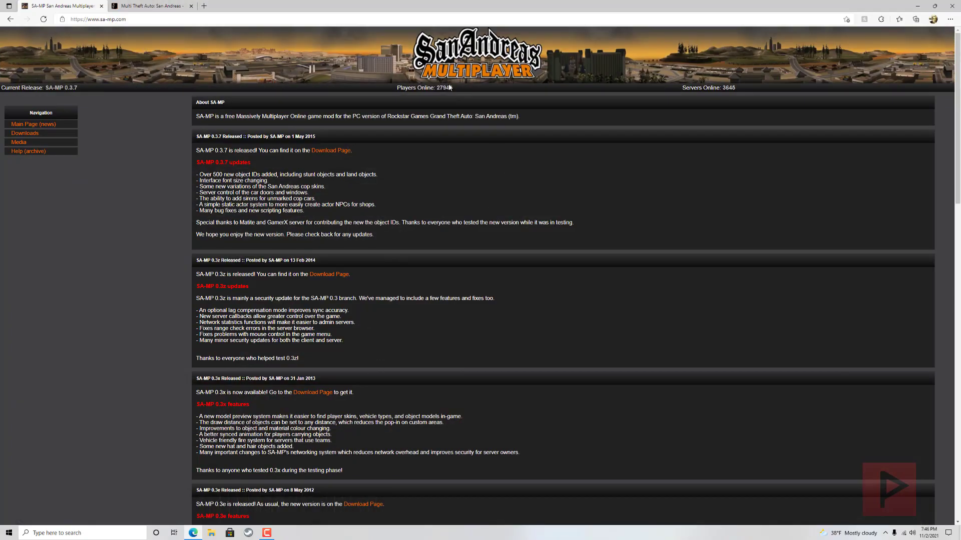
Step: Scroll through the SA-MP news page listing the 0.3.7 release
scroll(435, 195, down, 7)
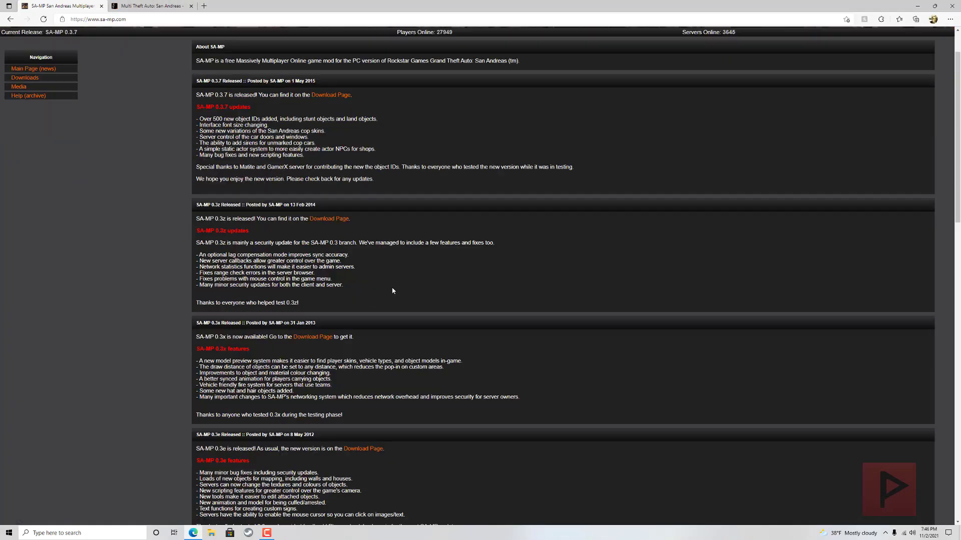
scroll(359, 163, up, 7)
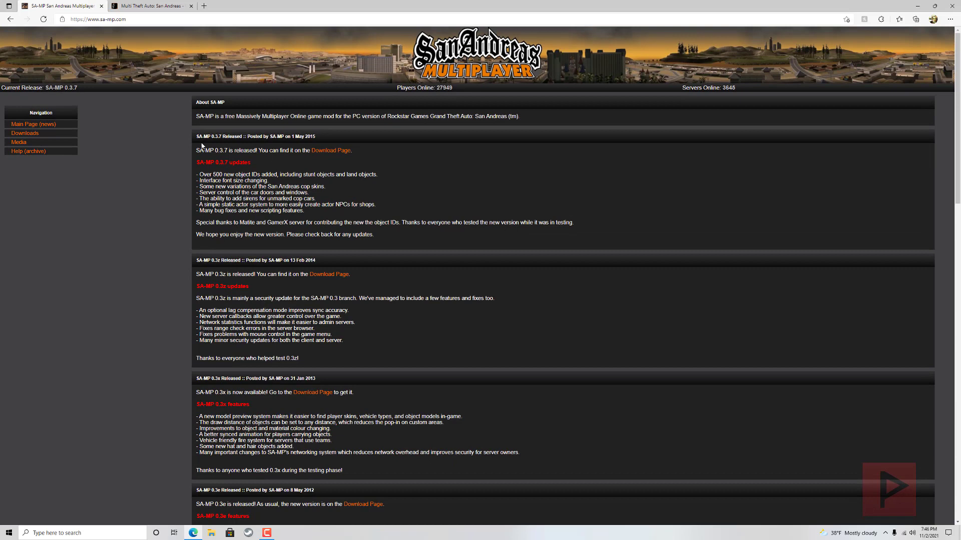
Step: Go to the SA-MP download page, then the SA-MP Wiki archive main page
click(62, 134)
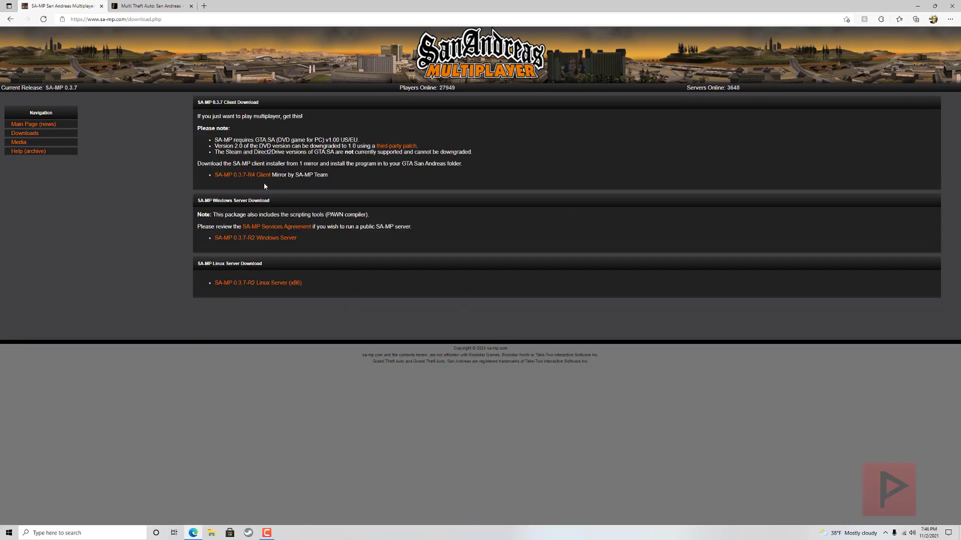
click(37, 150)
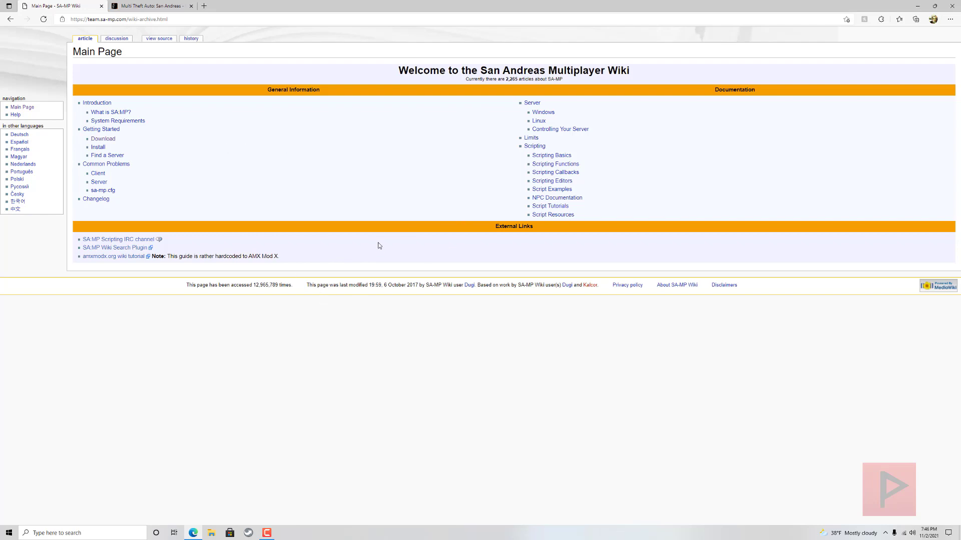
Step: Switch to the Multi Theft Auto site and browse another section of it
click(154, 6)
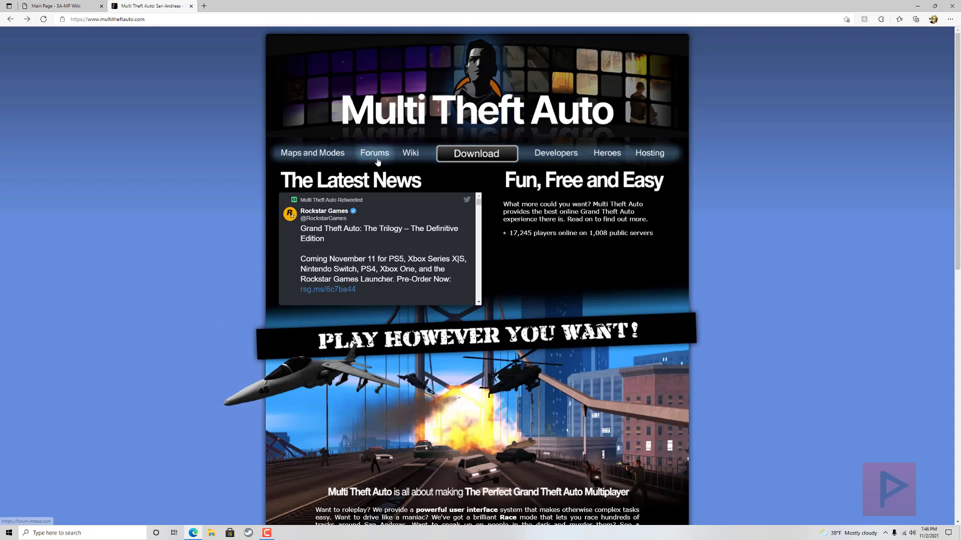
click(409, 156)
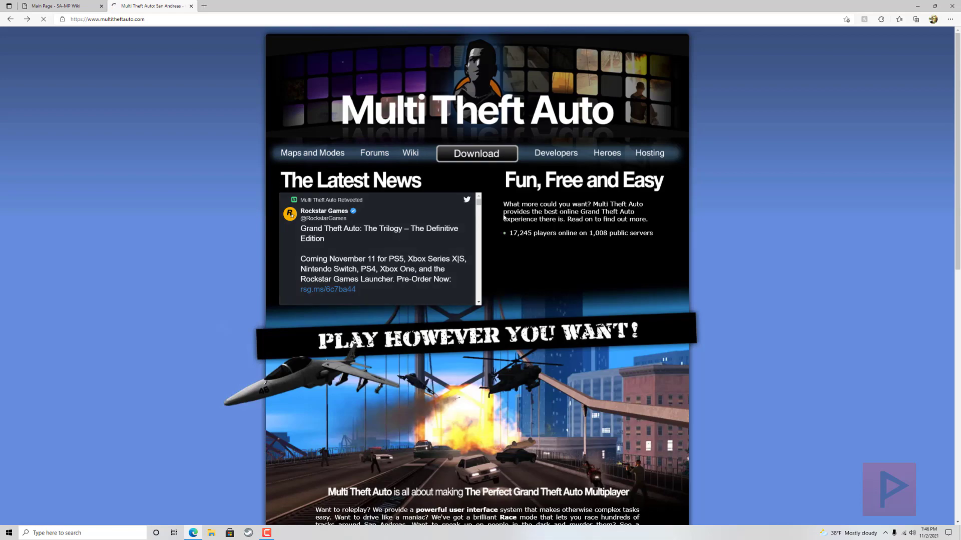
scroll(394, 318, down, 6)
scroll(398, 318, up, 6)
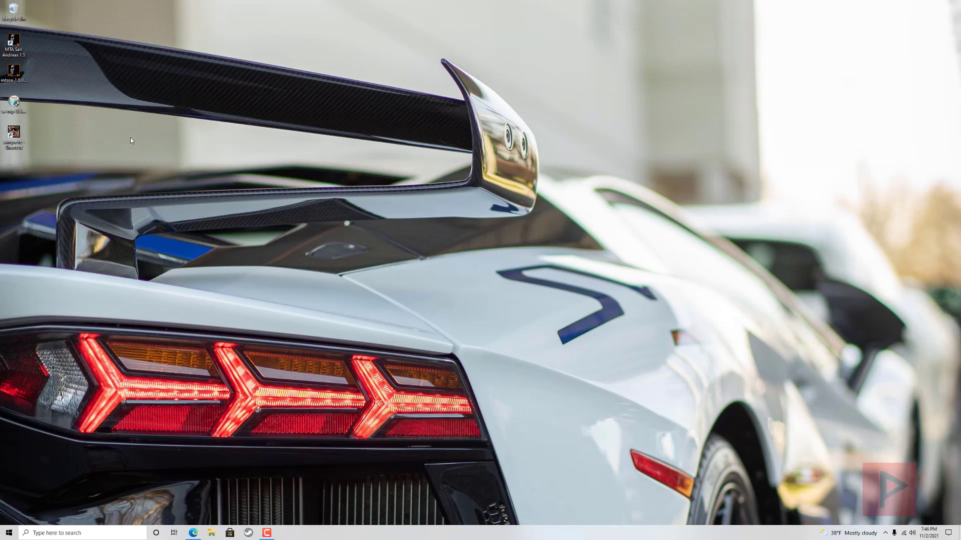
Step: Launch the SA-MP browser, load Internet servers, and view the client settings without saving
double_click(14, 134)
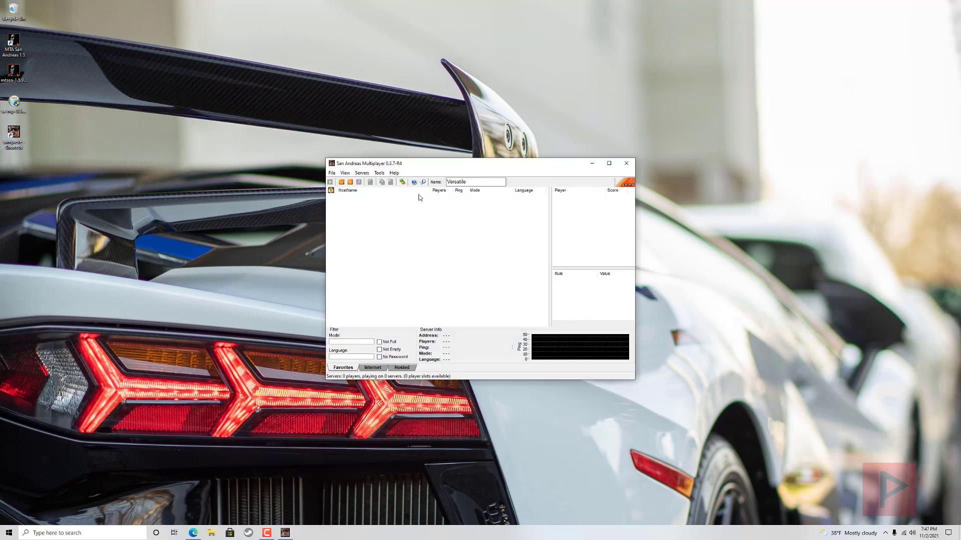
drag(436, 167, 369, 166)
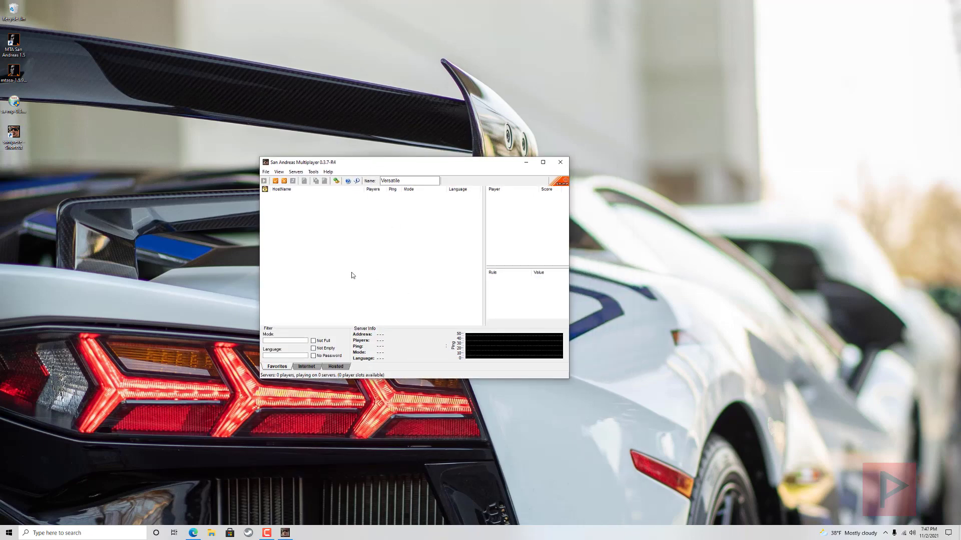
click(306, 367)
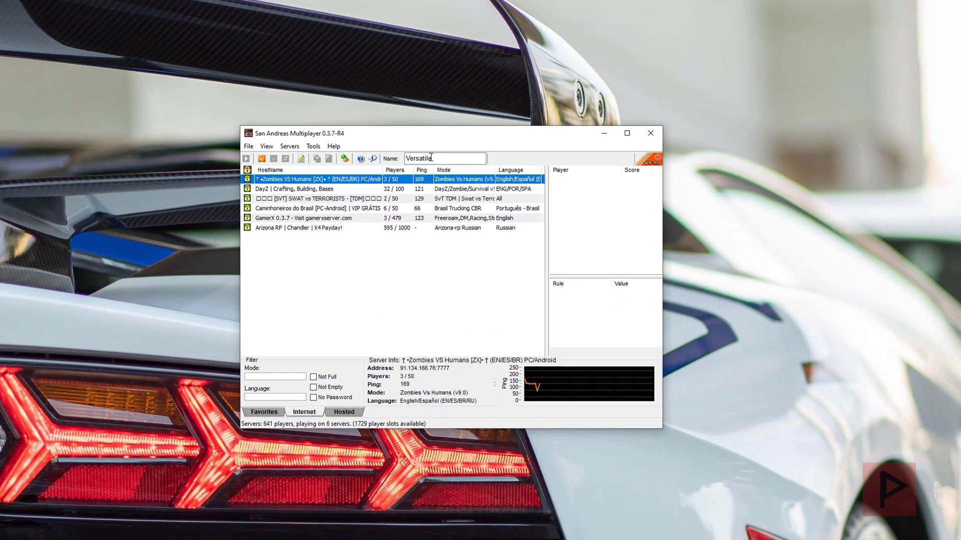
click(314, 148)
click(316, 159)
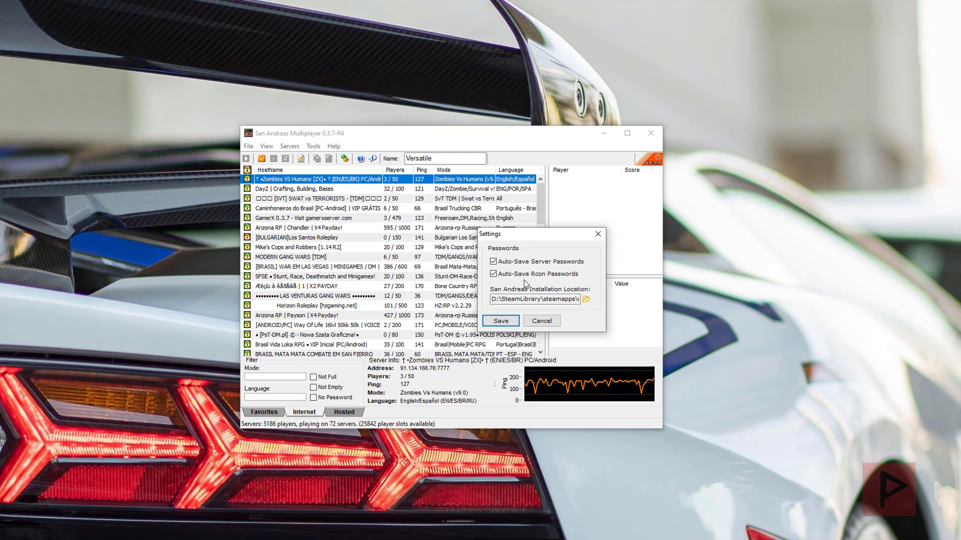
click(544, 322)
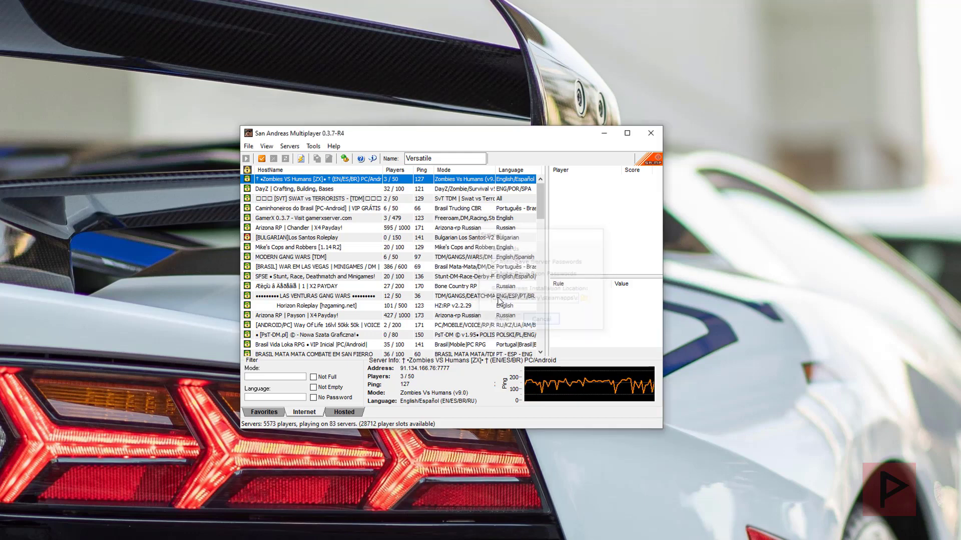
Step: Filter the server list to 'english' and sort it by player count
click(289, 397)
text(en)
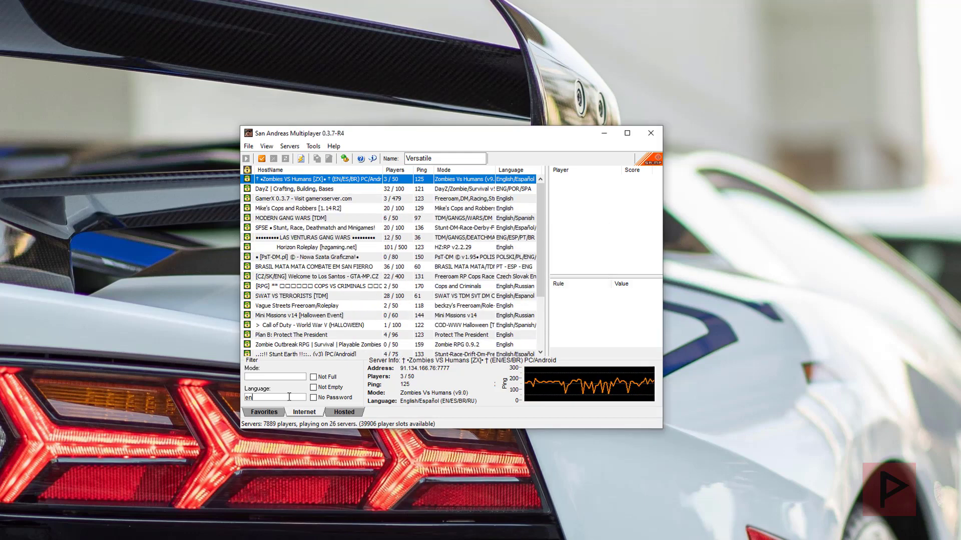
text(glish)
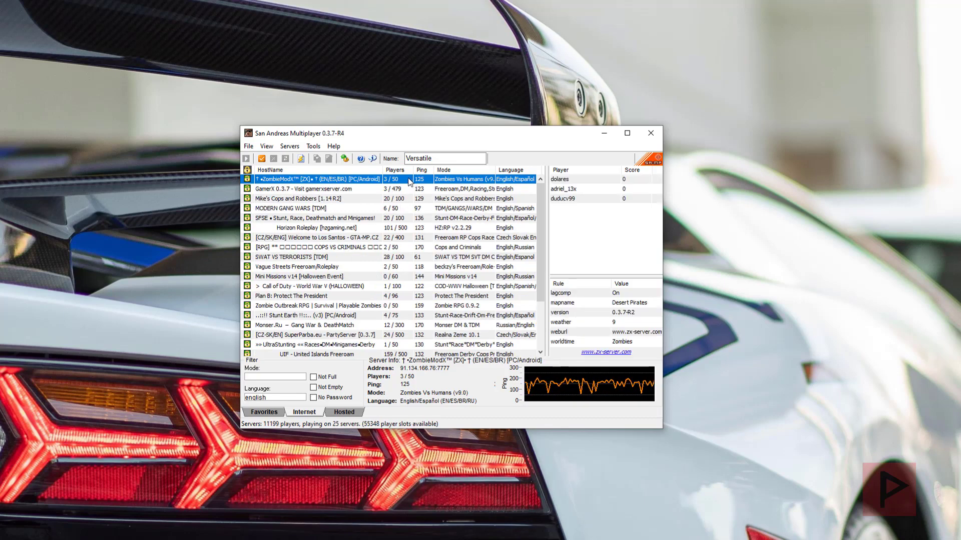
click(403, 169)
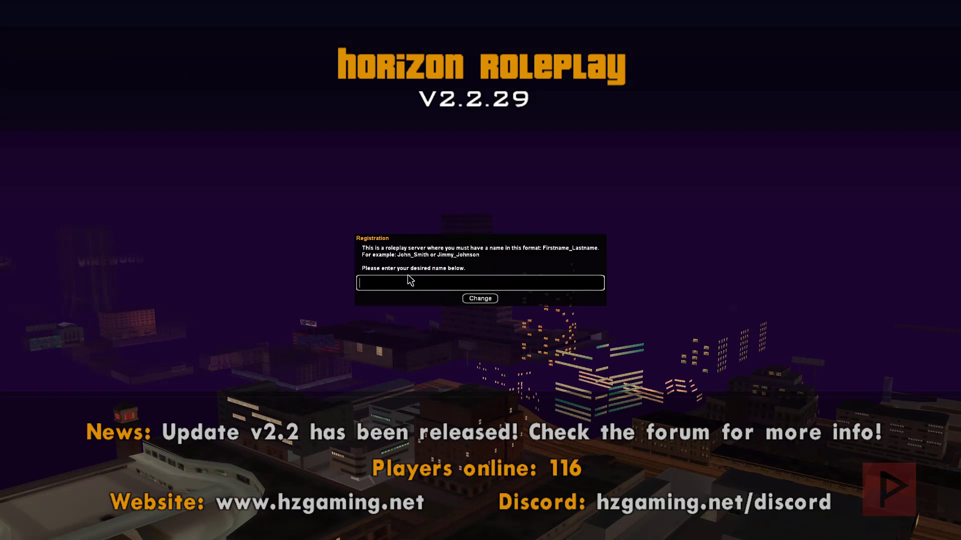
Step: Submit a Firstname_Lastname character name for Horizon Roleplay registration
text(V)
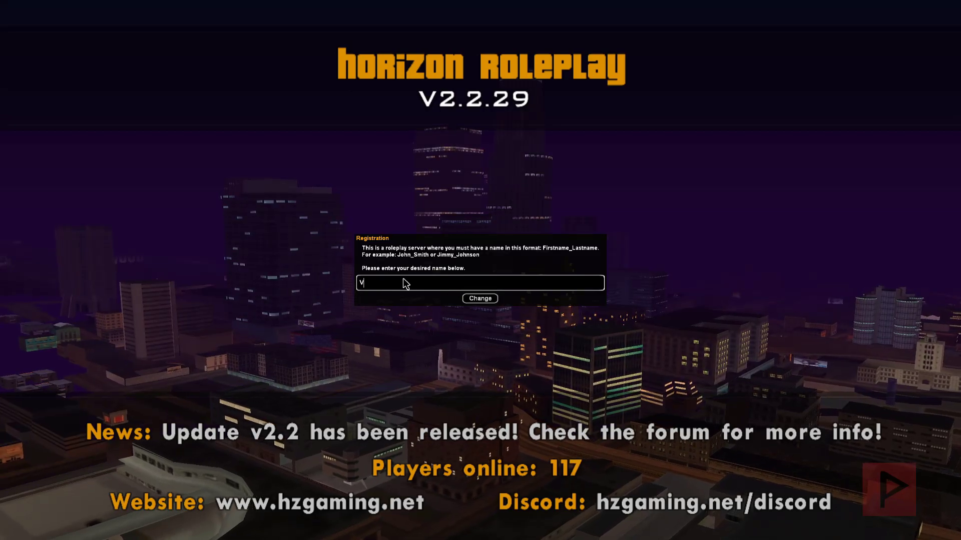
text(ersatile_Ninja)
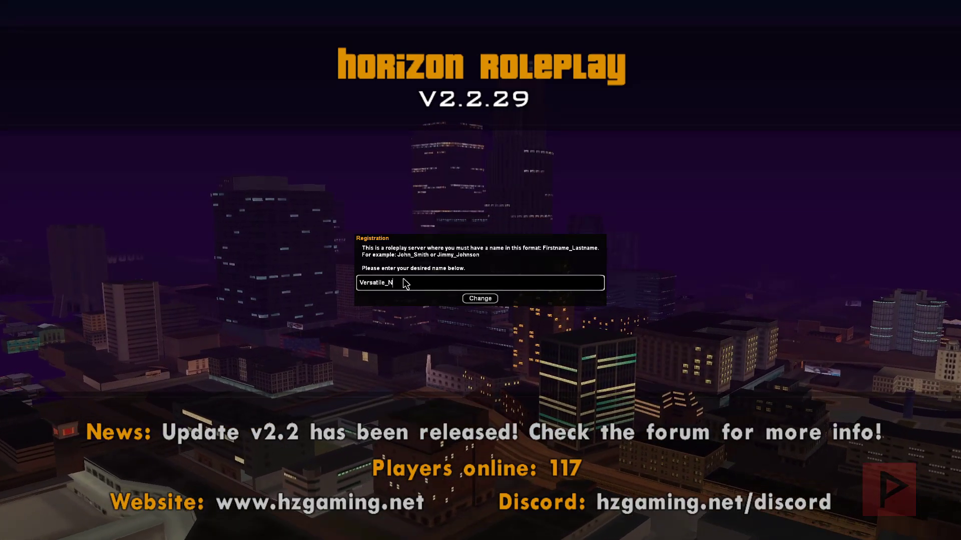
key(Return)
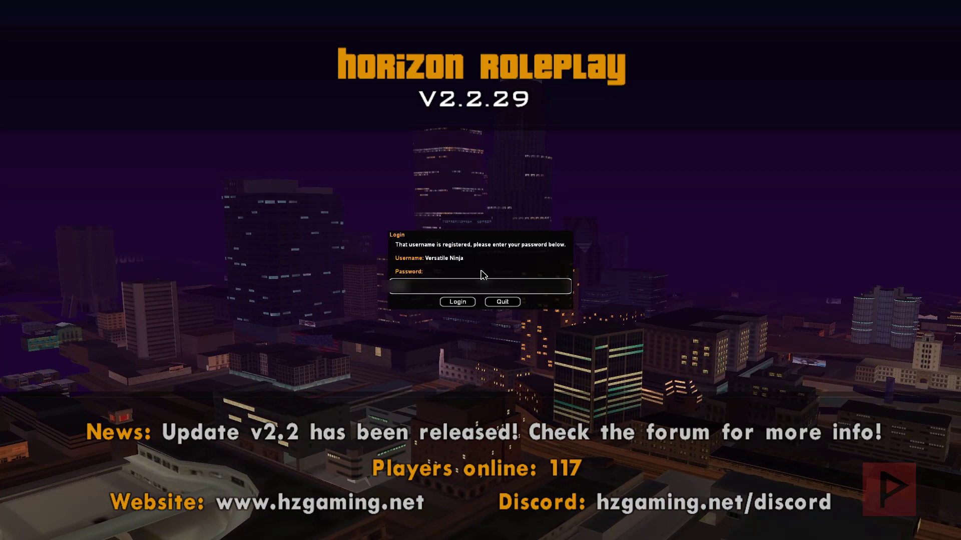
Step: Log in, get into the green car and drive it down the street
key(Return)
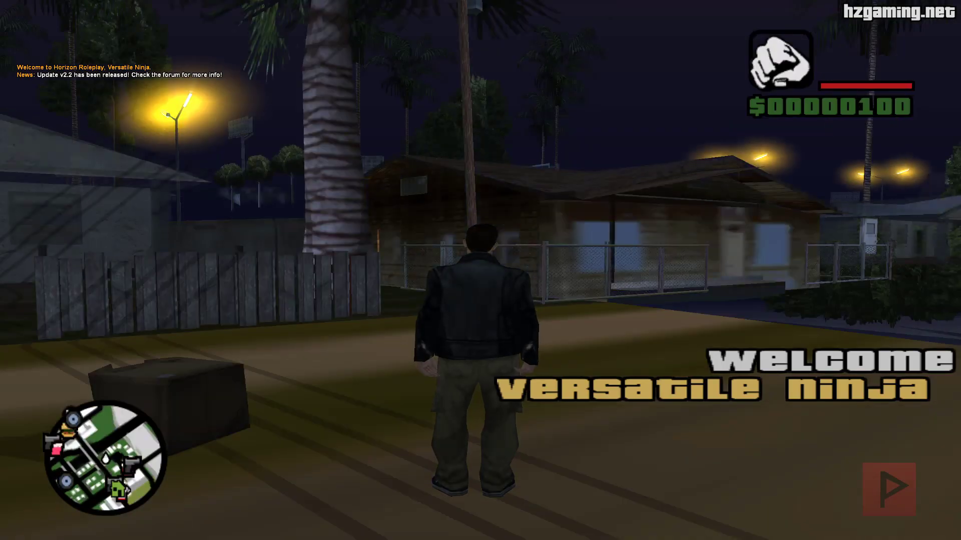
key(f)
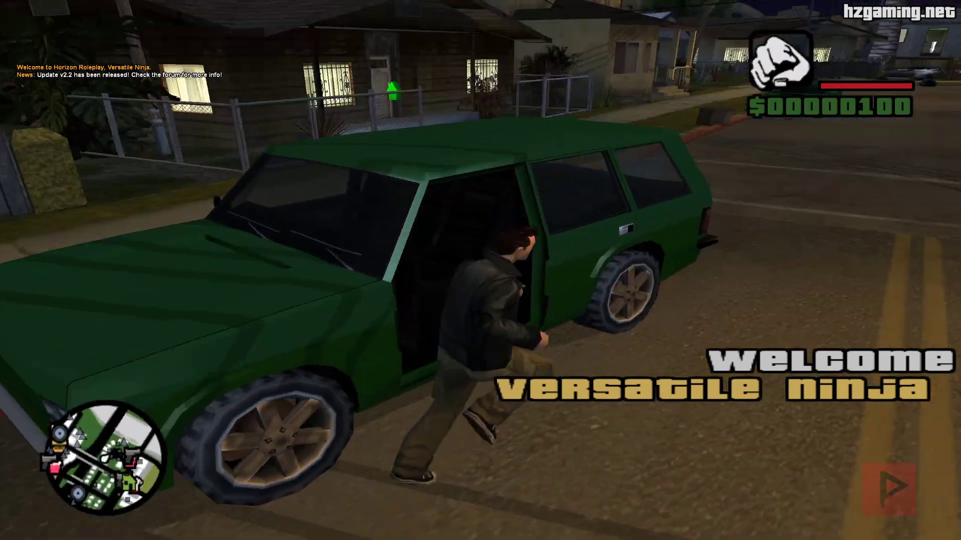
key(w)
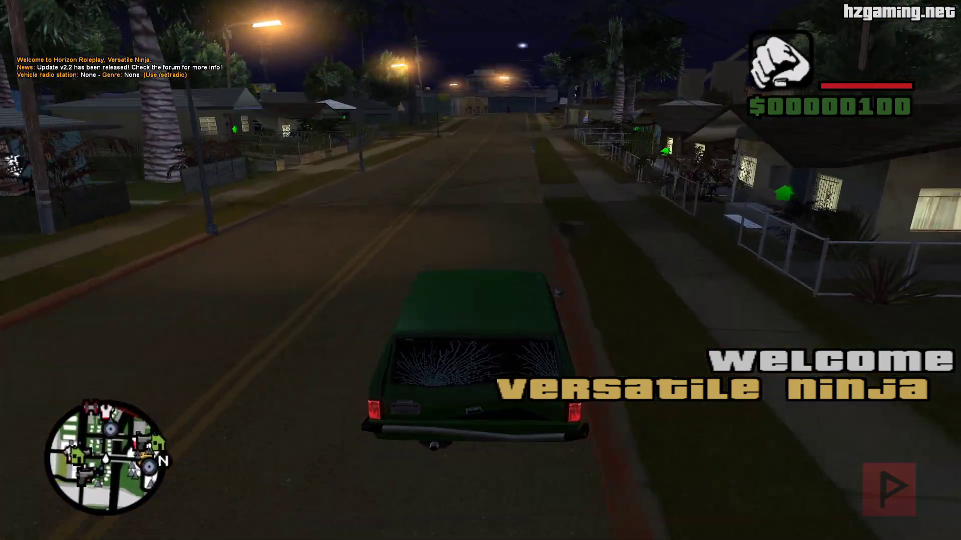
key(w)
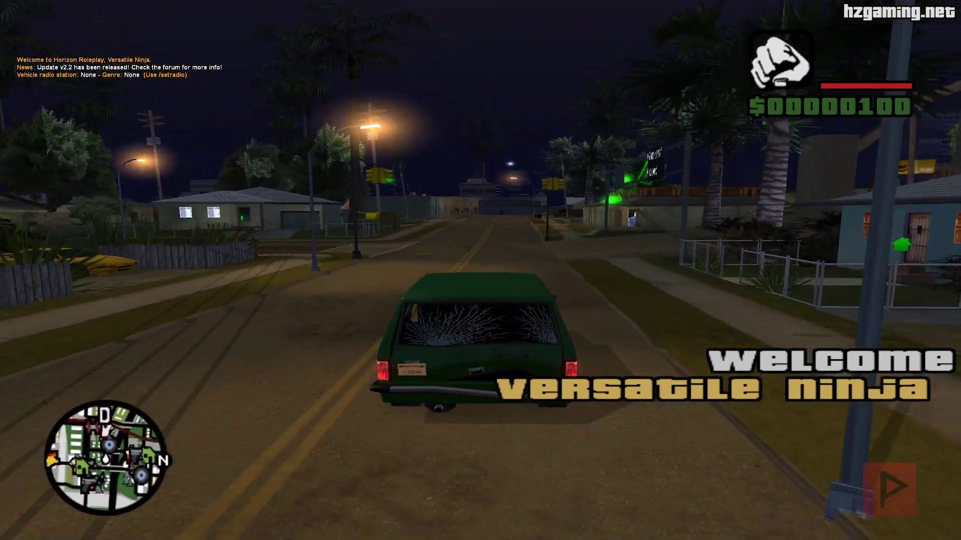
key(w)
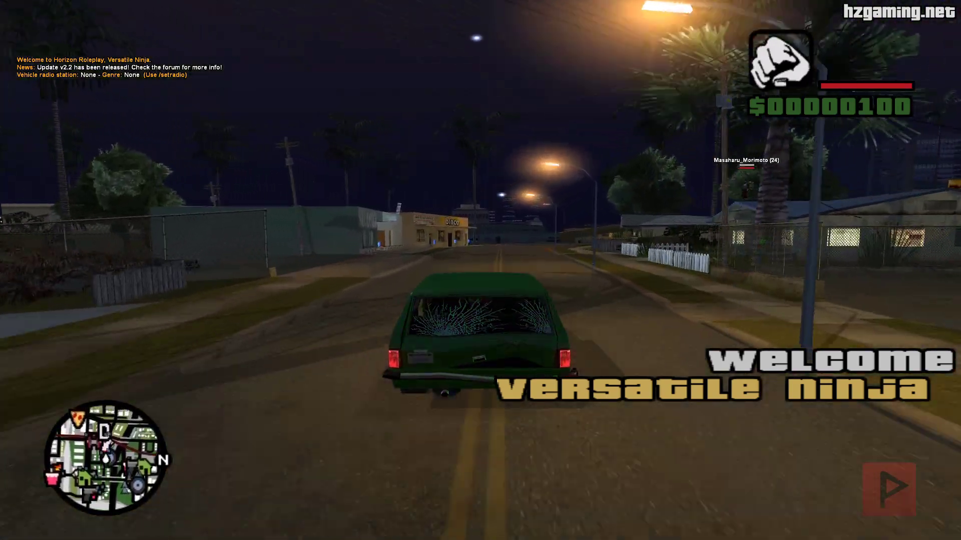
key(w)
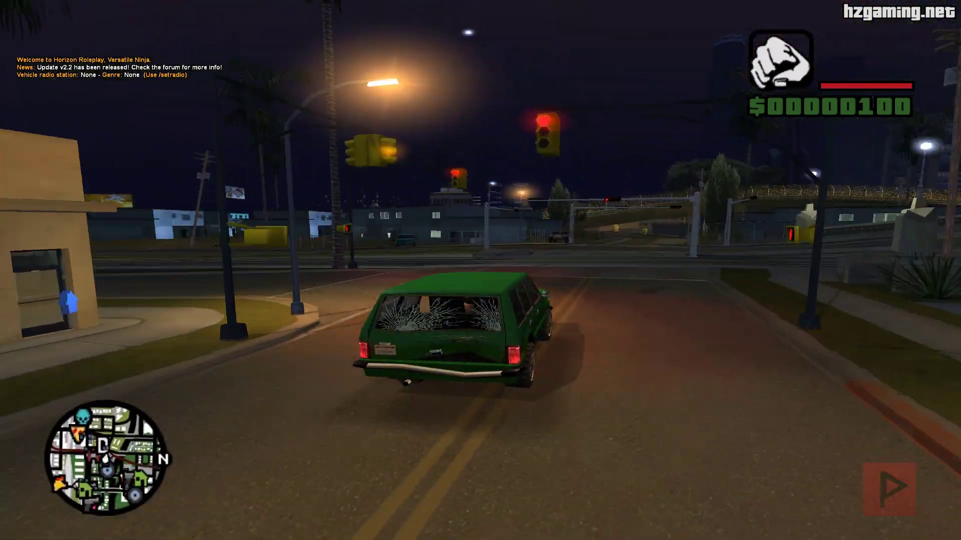
Step: Check the player list, then drive under the overpass and skid through the left turn
key(w)
key(Tab)
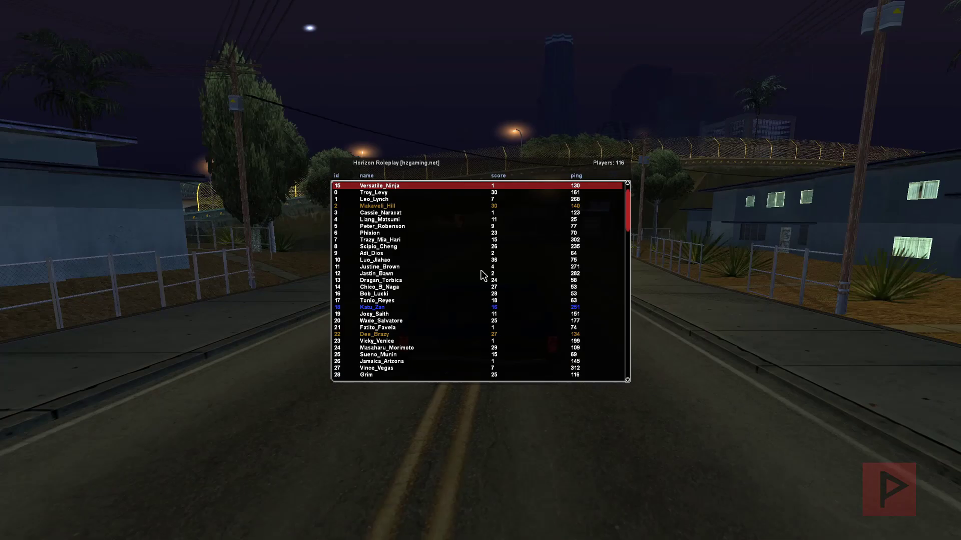
key(w)
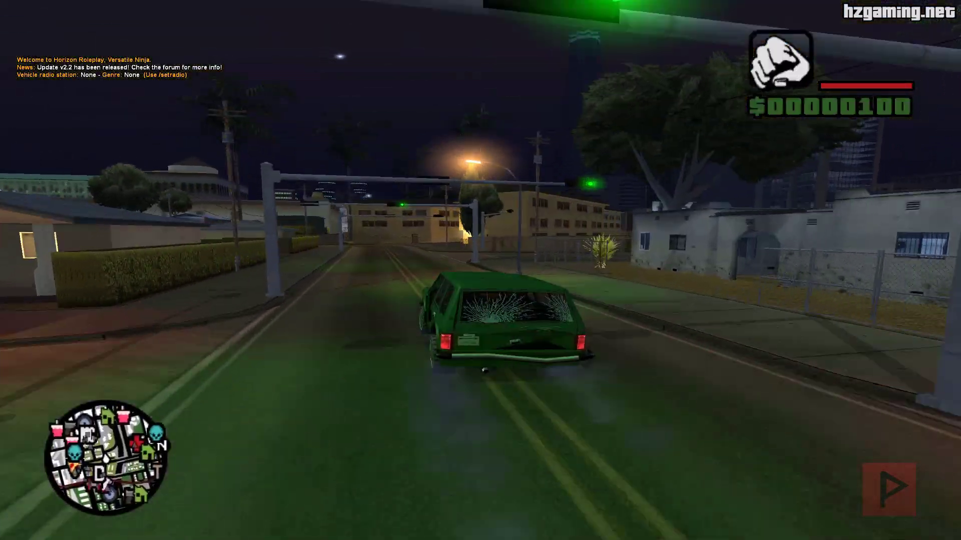
key(w)
key(a)
key(space)
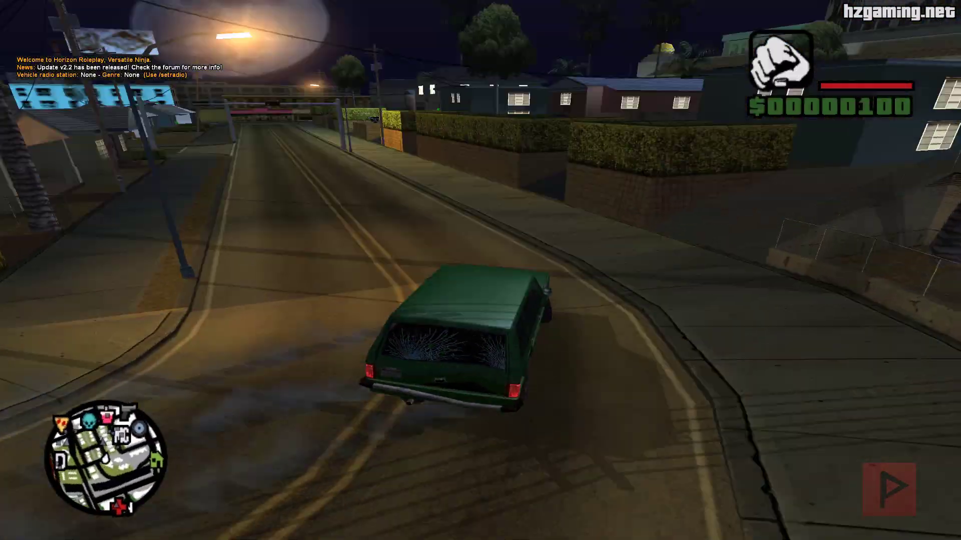
key(w)
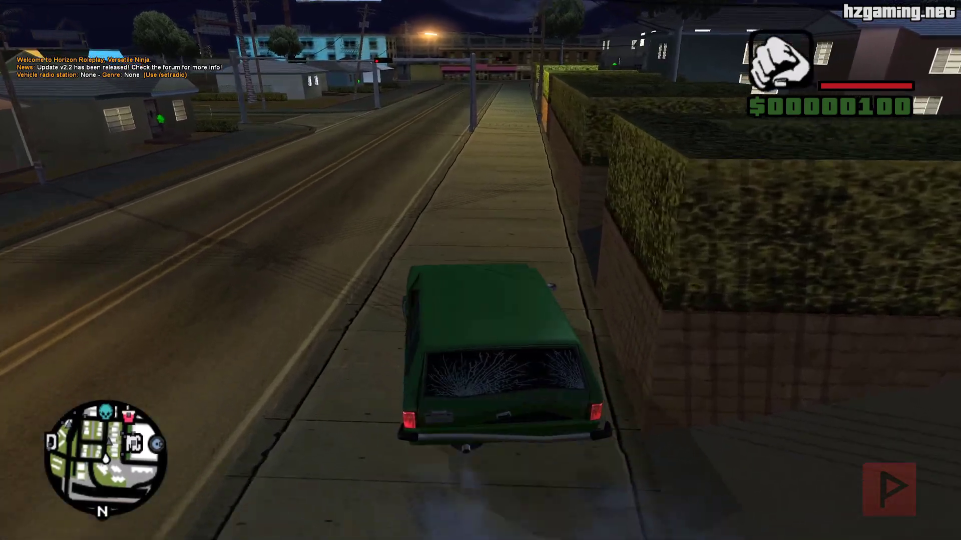
key(a)
key(w)
Step: Turn right at the intersection and continue up the street in the right lane
key(a)
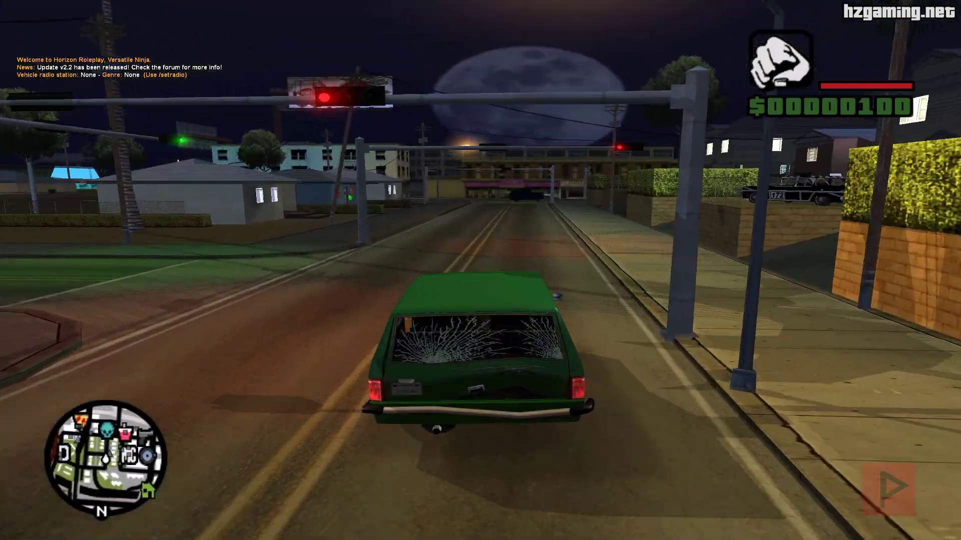
key(w)
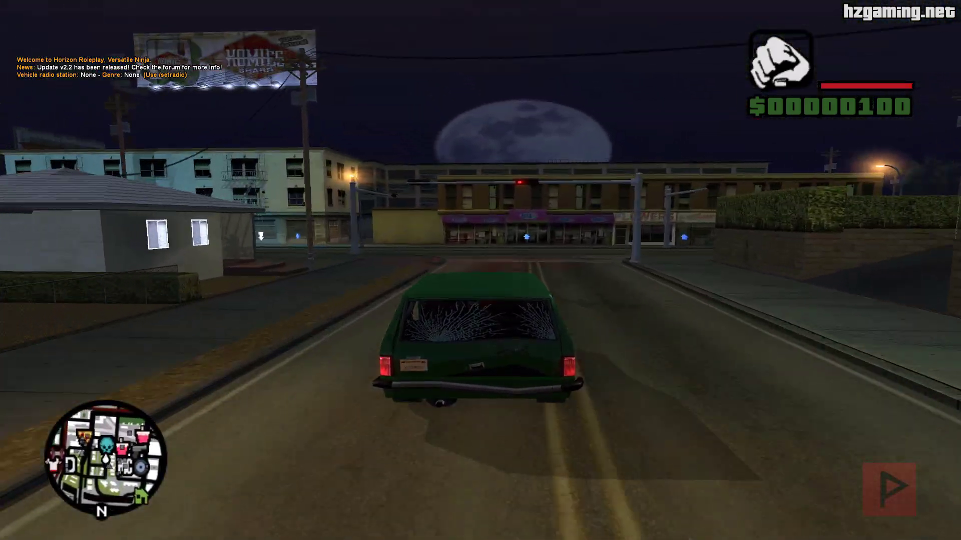
key(d)
key(space)
key(w)
key(d)
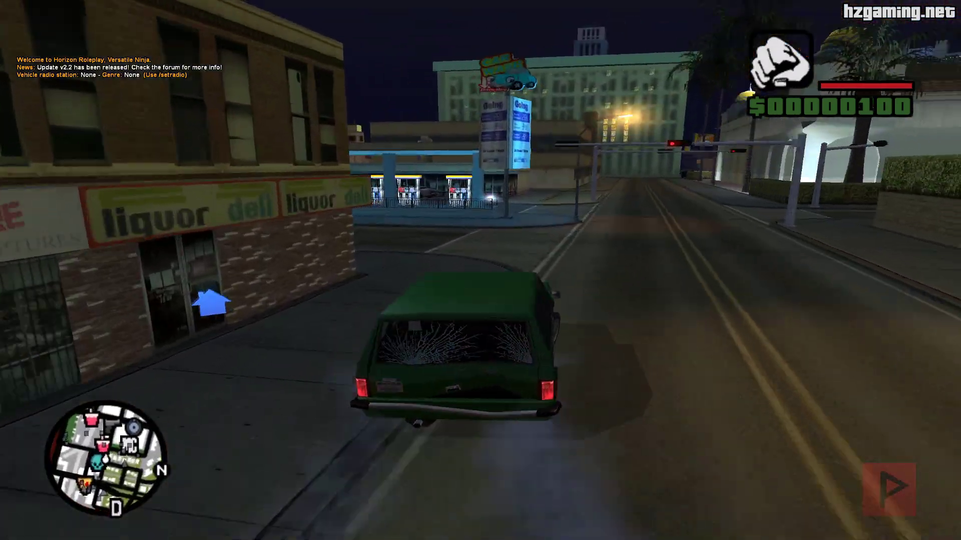
key(w)
key(d)
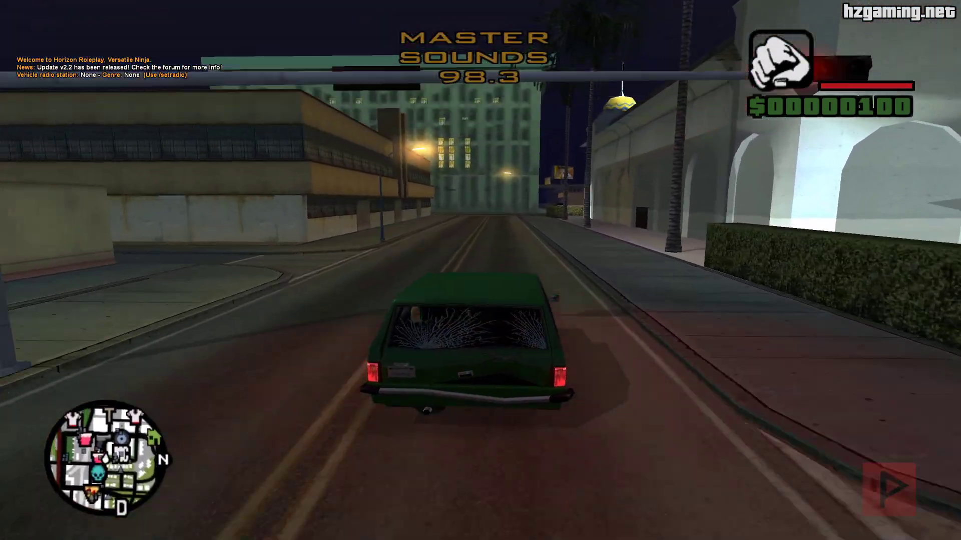
scroll(480, 270, down, 1)
Step: Brake at the red-light intersection, swing right and spin the car to a stop
key(w)
key(a)
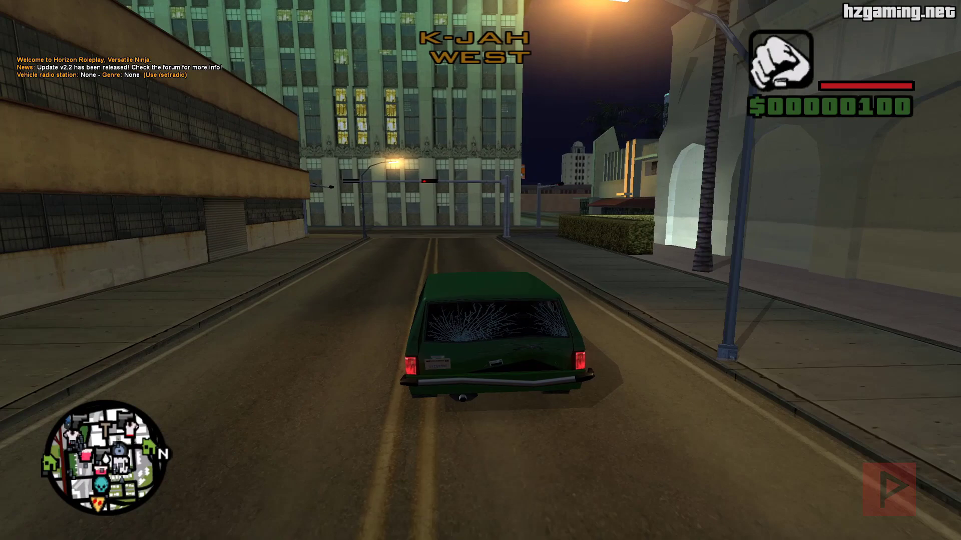
key(space)
key(d)
key(w)
key(d)
scroll(480, 271, down, 1)
key(a)
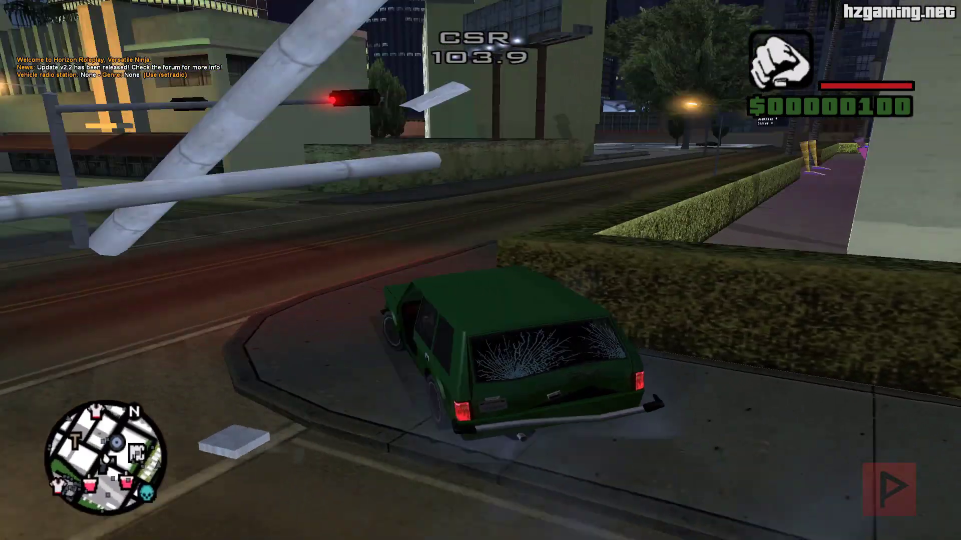
key(d)
key(w)
key(a)
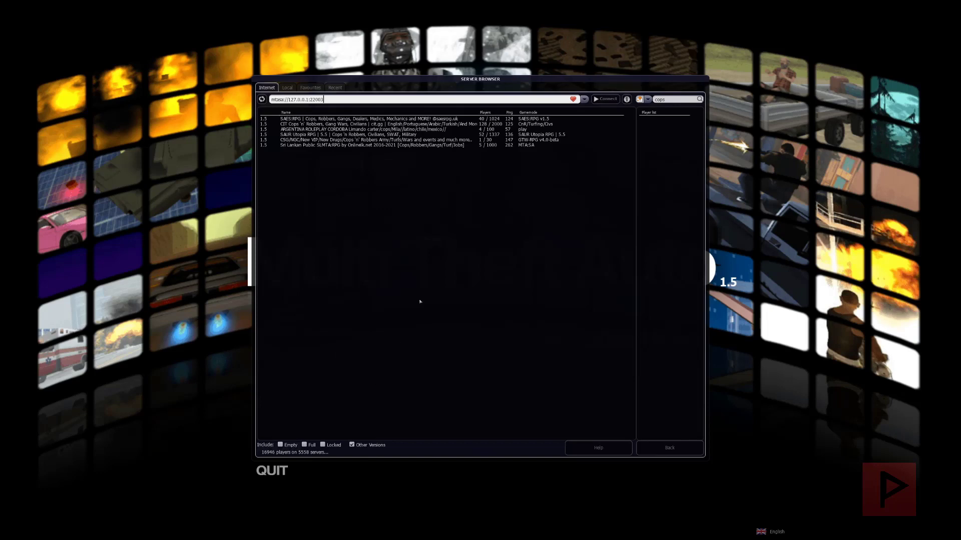
Step: Hide other versions, clear the cops filter, sort by players, then connect to CIT from Favourites
click(357, 445)
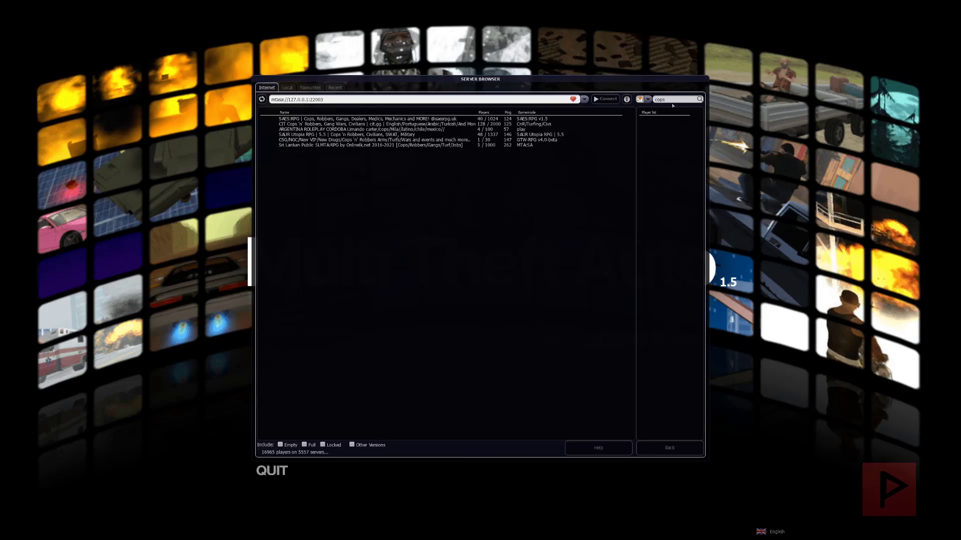
key(BackSpace)
key(BackSpace)
key(BackSpace)
key(BackSpace)
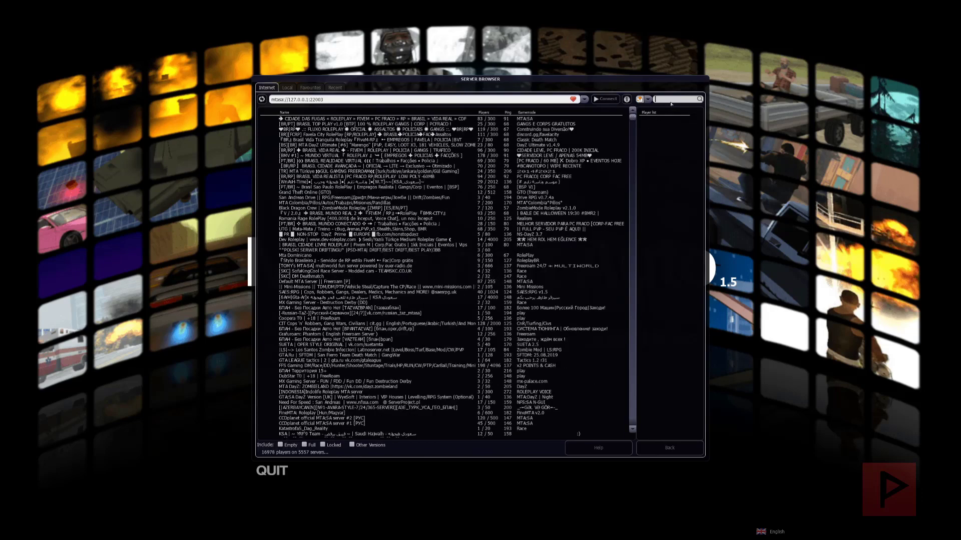
click(483, 119)
click(486, 113)
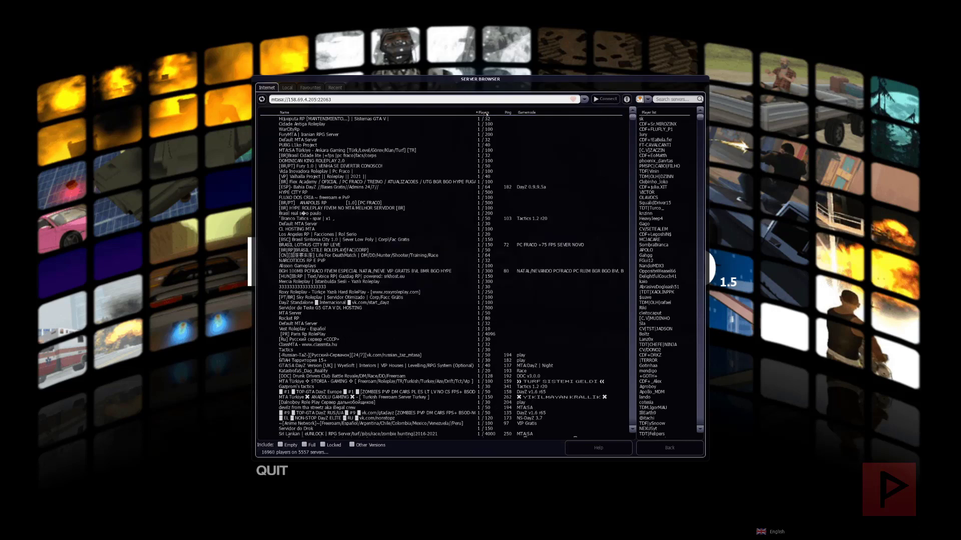
click(485, 113)
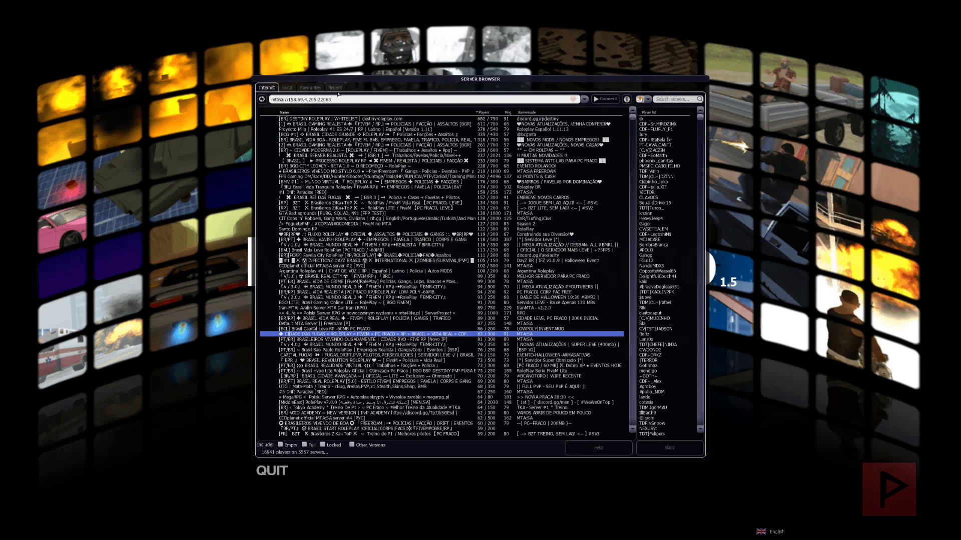
click(314, 89)
double_click(320, 125)
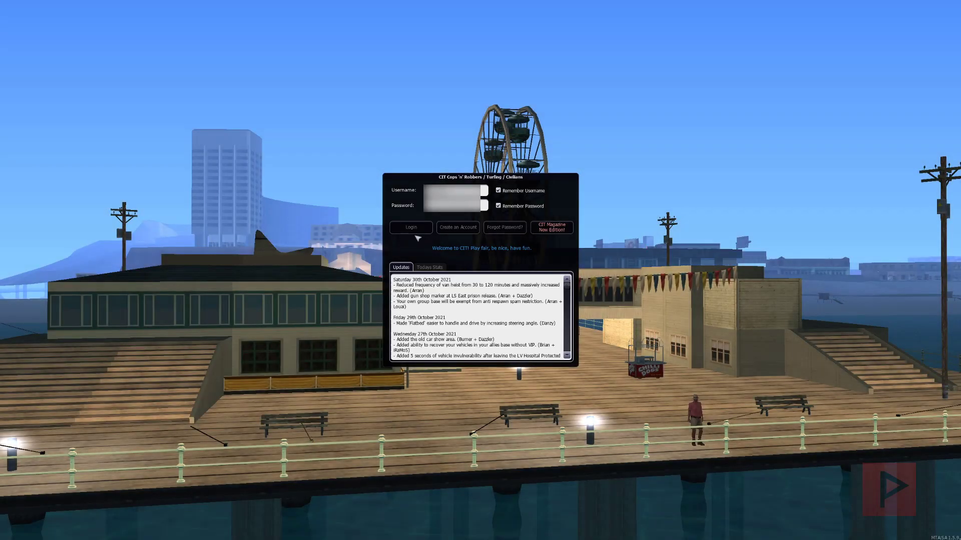
Step: Log in to the CIT server with the saved username and password
click(412, 228)
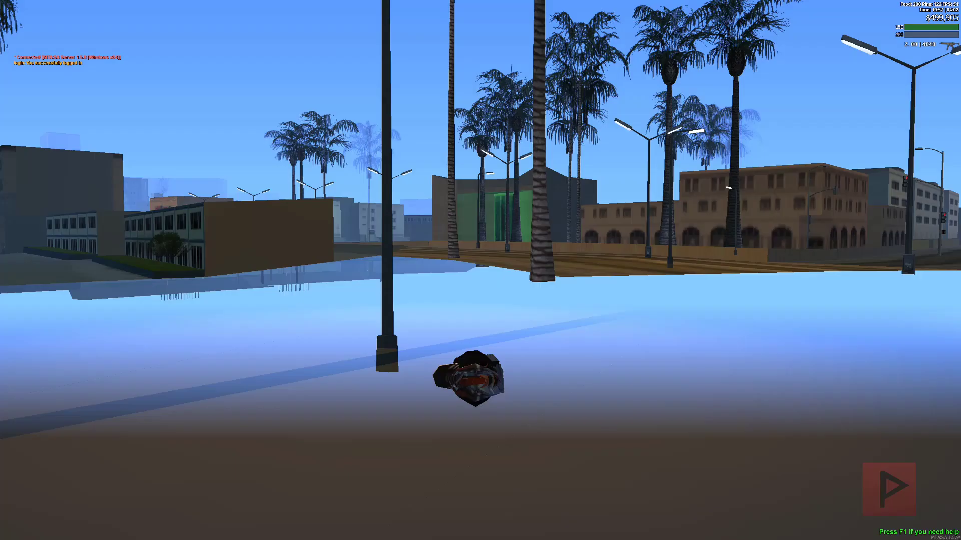
Step: Walk to the blue scooter, mount it and ride off onto the side street
key(w)
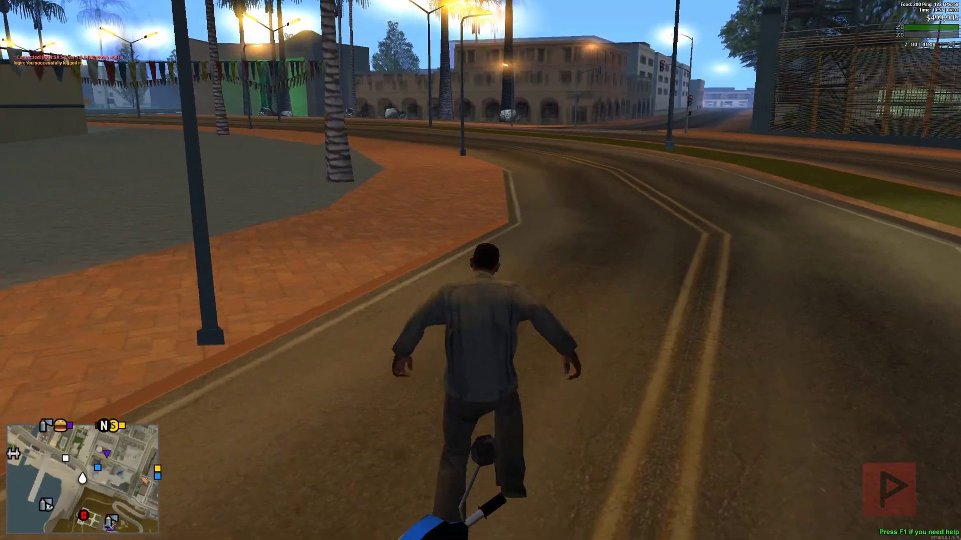
key(w)
key(w)
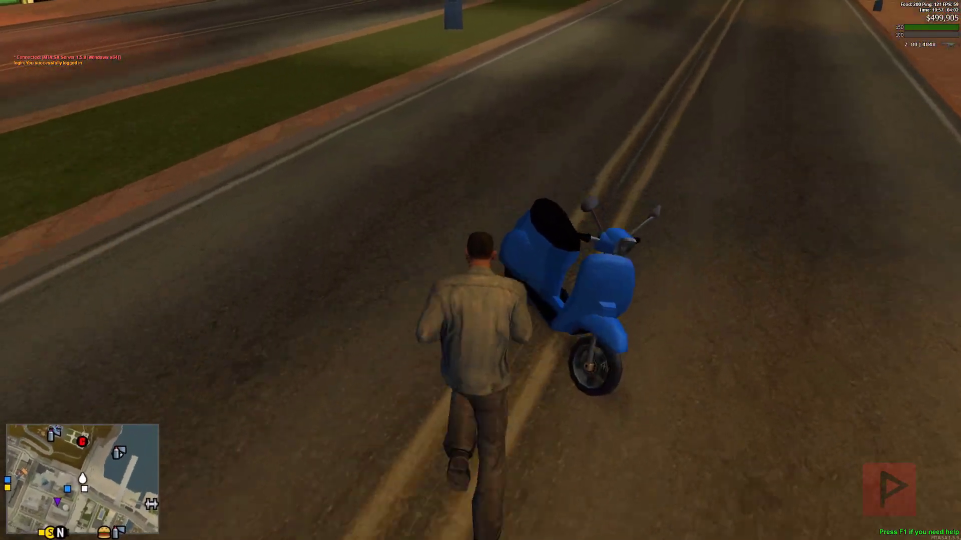
key(f)
key(w)
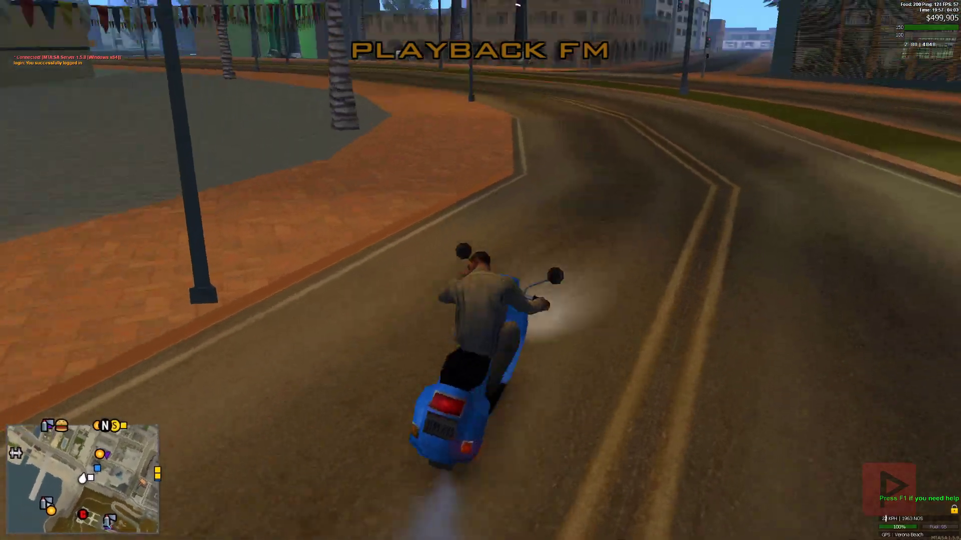
key(w)
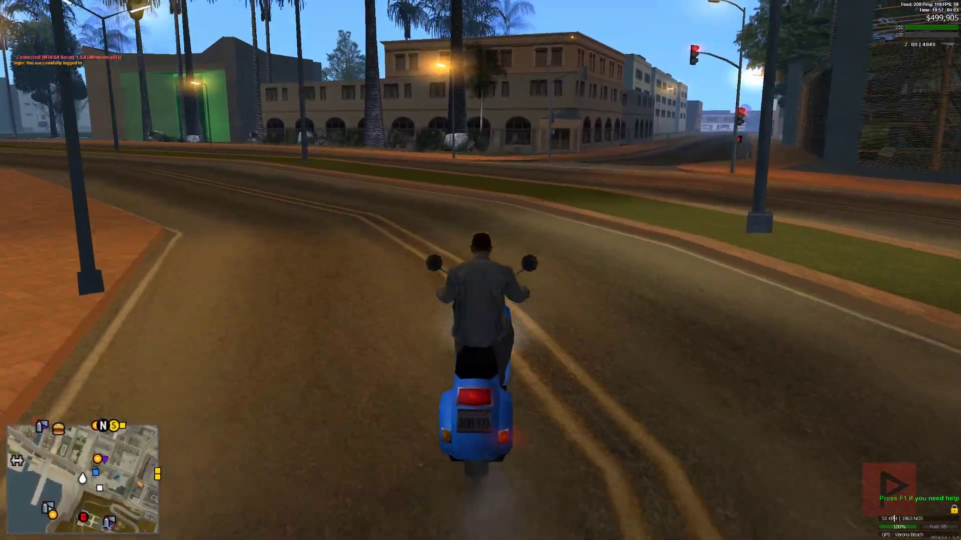
key(d)
Step: Ride on into Market, glancing at the player list and the server help
key(w)
key(a)
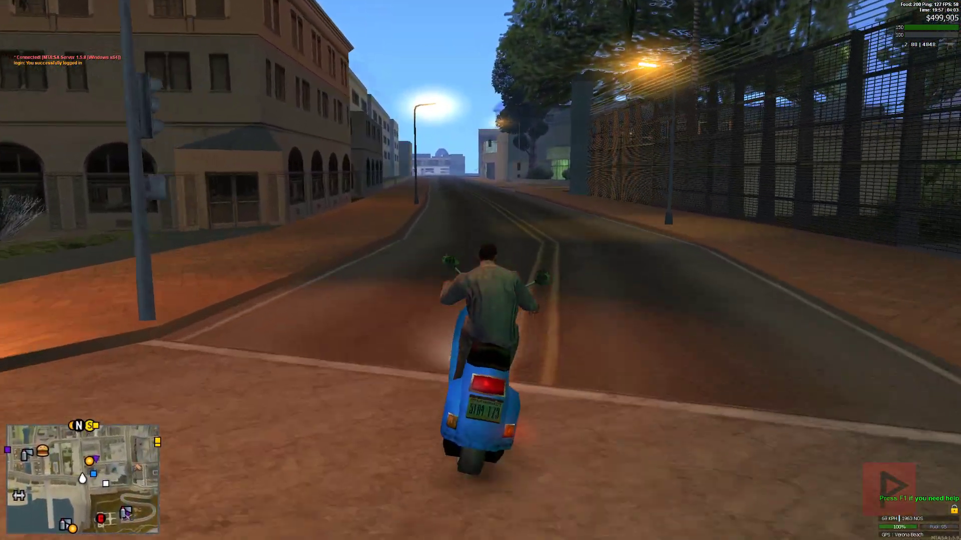
key(Tab)
key(w)
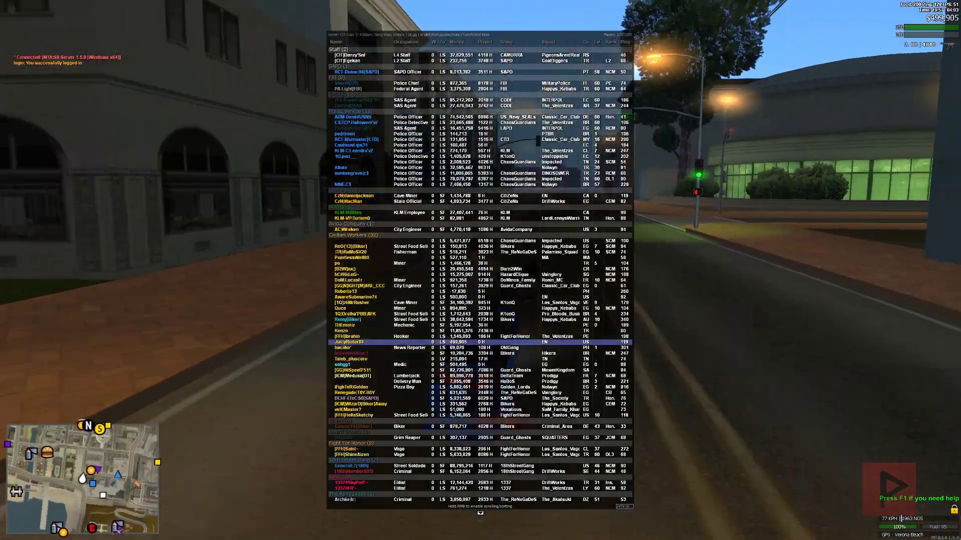
key(w)
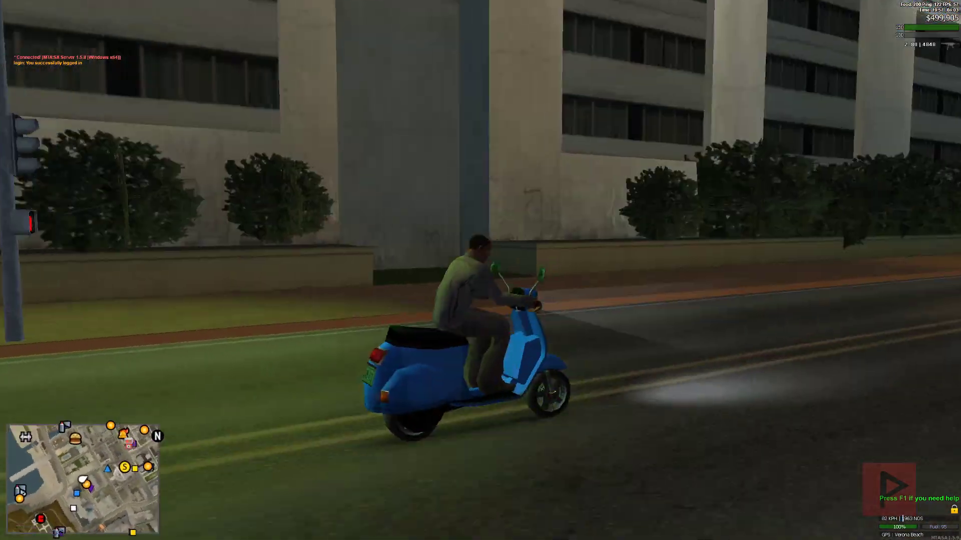
key(w)
key(w)
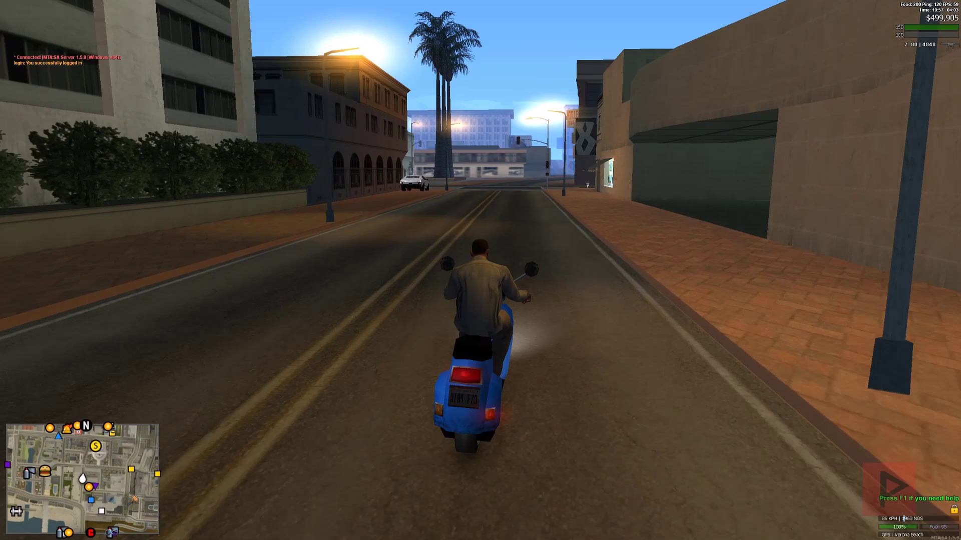
key(w)
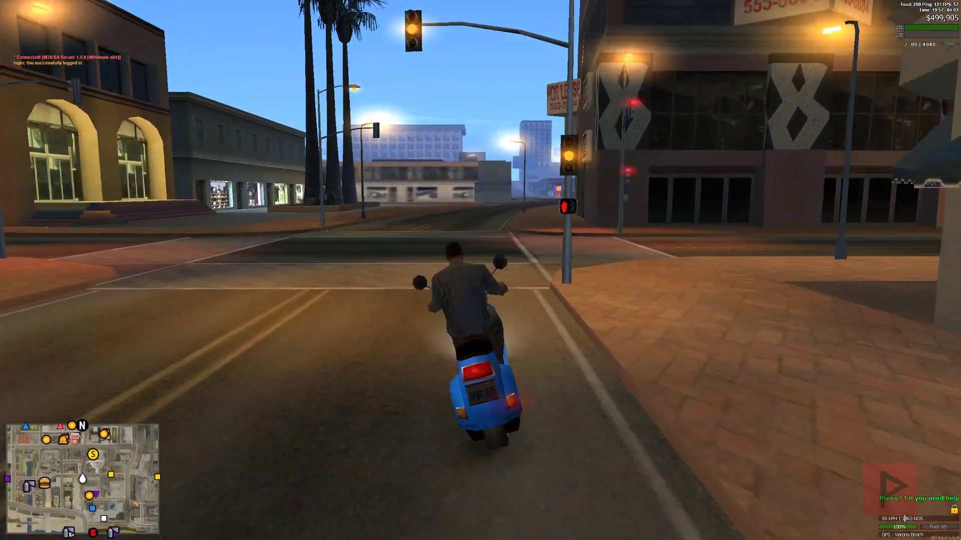
key(w)
key(Tab)
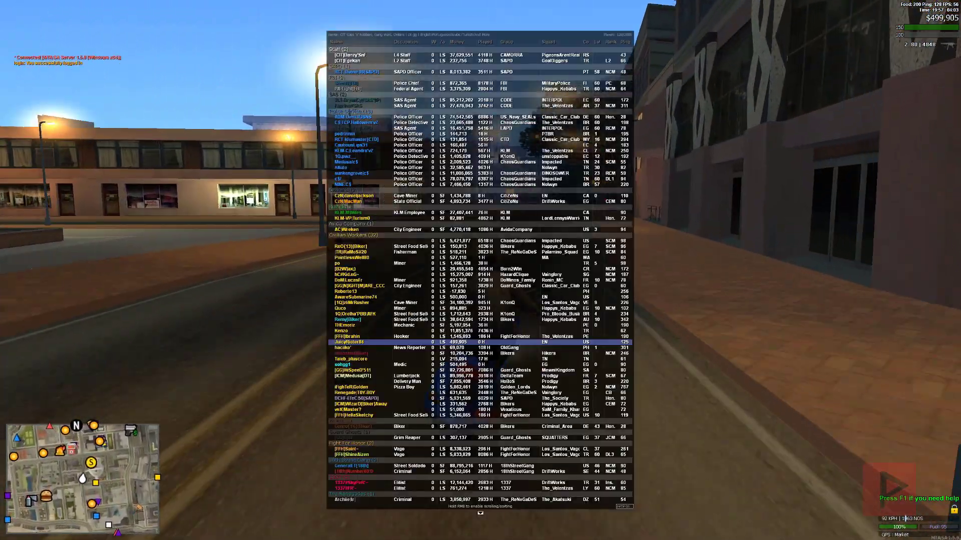
key(w)
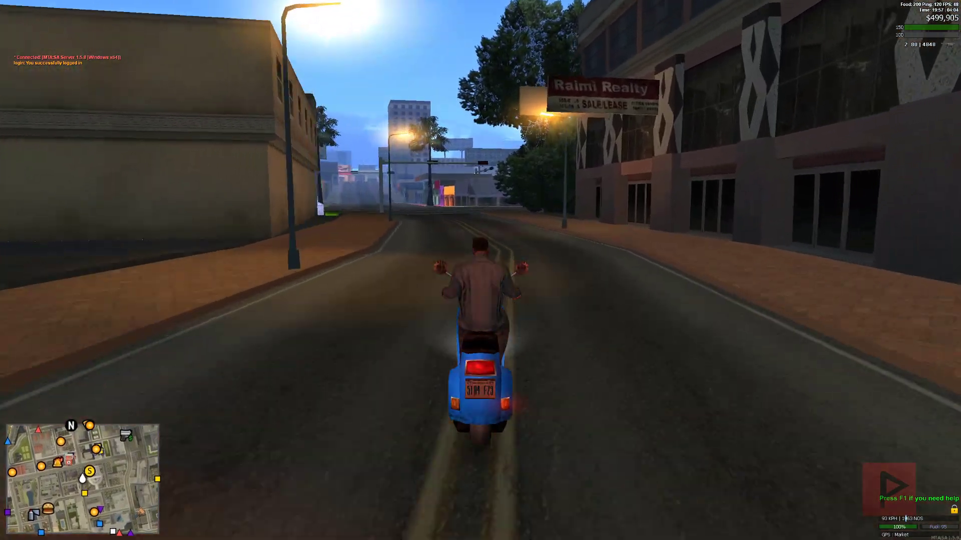
key(w)
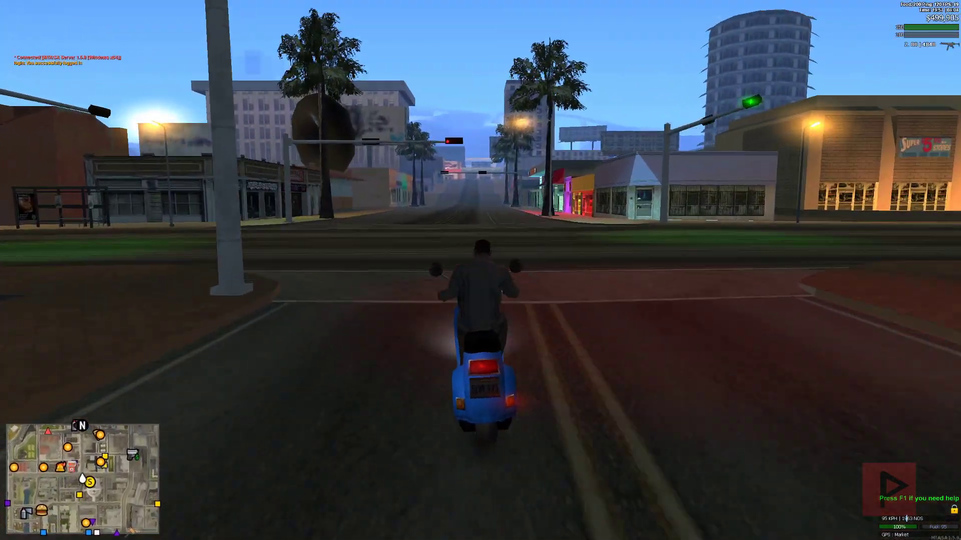
key(w)
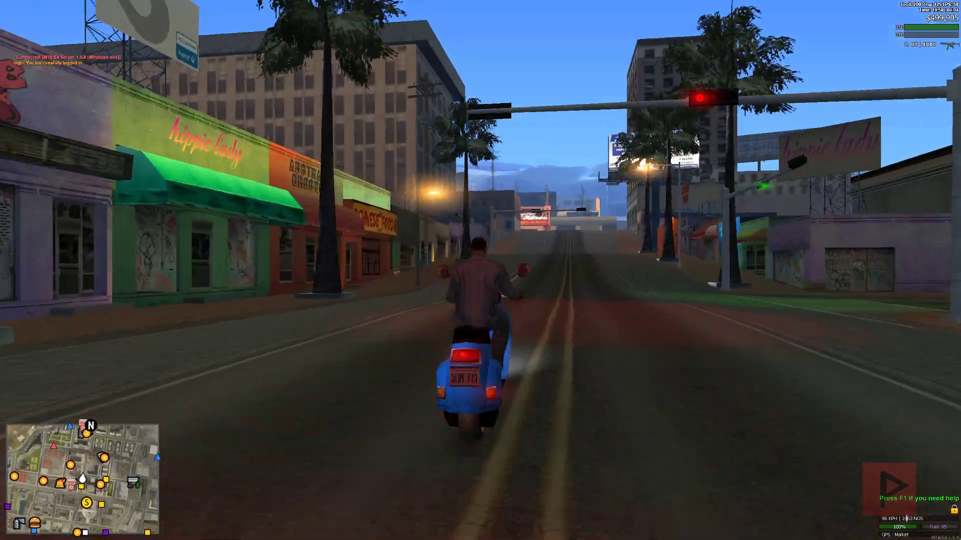
key(F1)
key(F1)
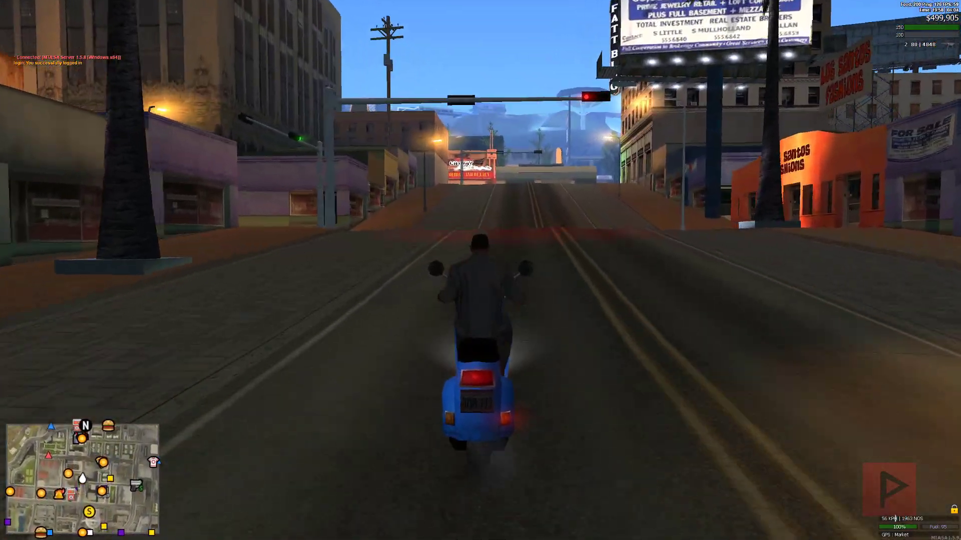
Step: Ride the scooter past the black car to the theatre curb and get off
key(w)
key(a)
key(d)
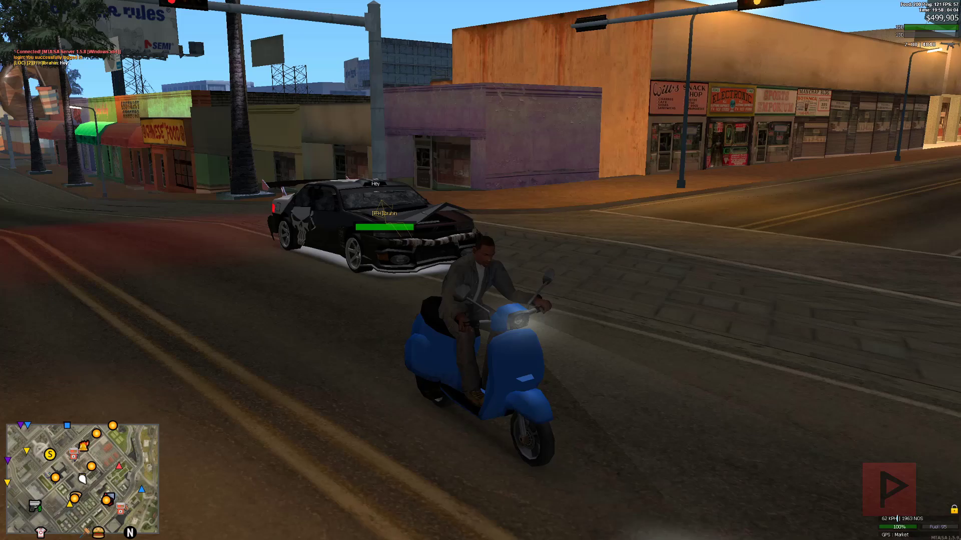
key(s)
key(v)
key(w)
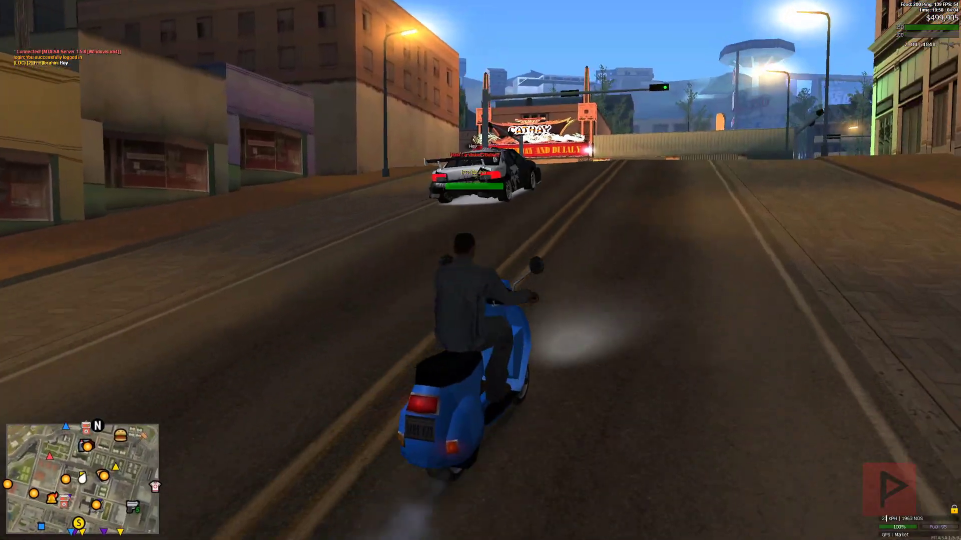
key(w)
key(d)
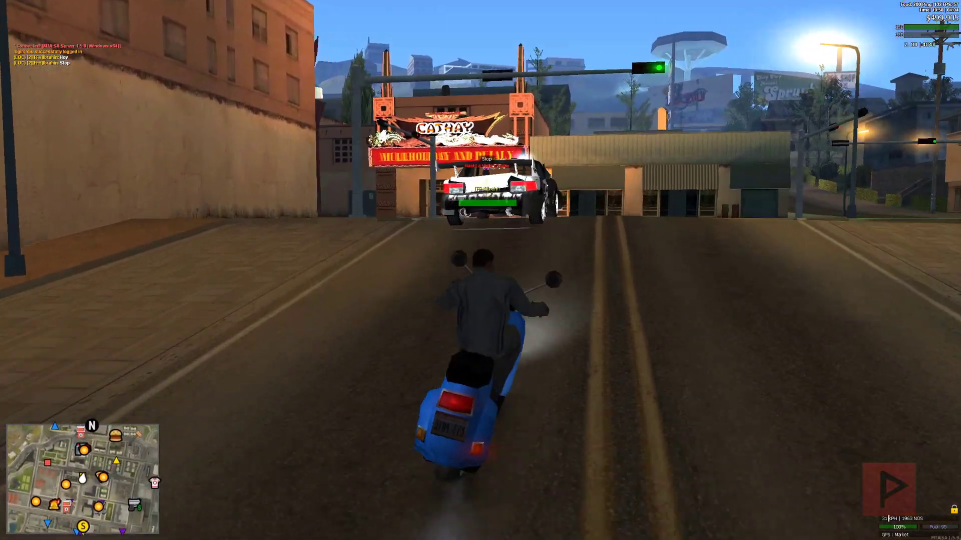
key(a)
key(w)
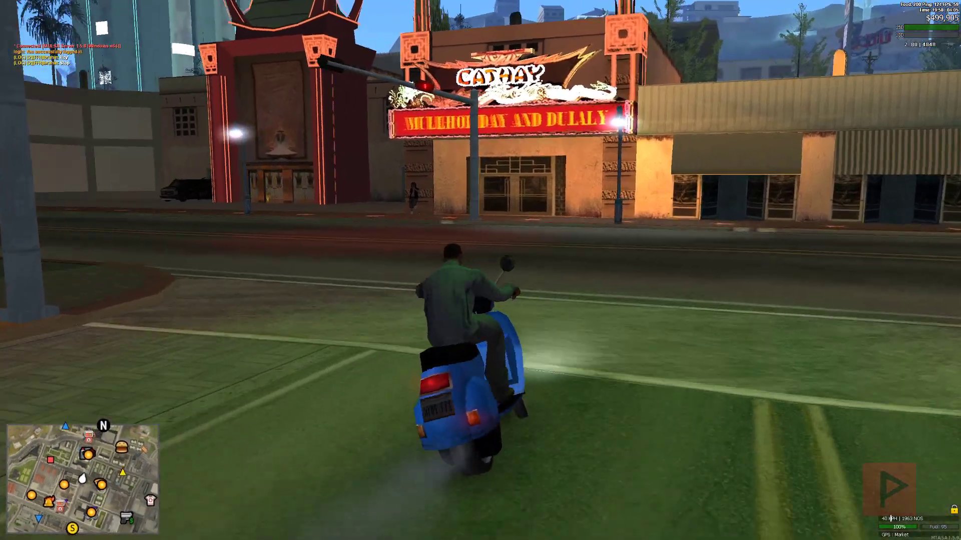
key(a)
key(d)
key(s)
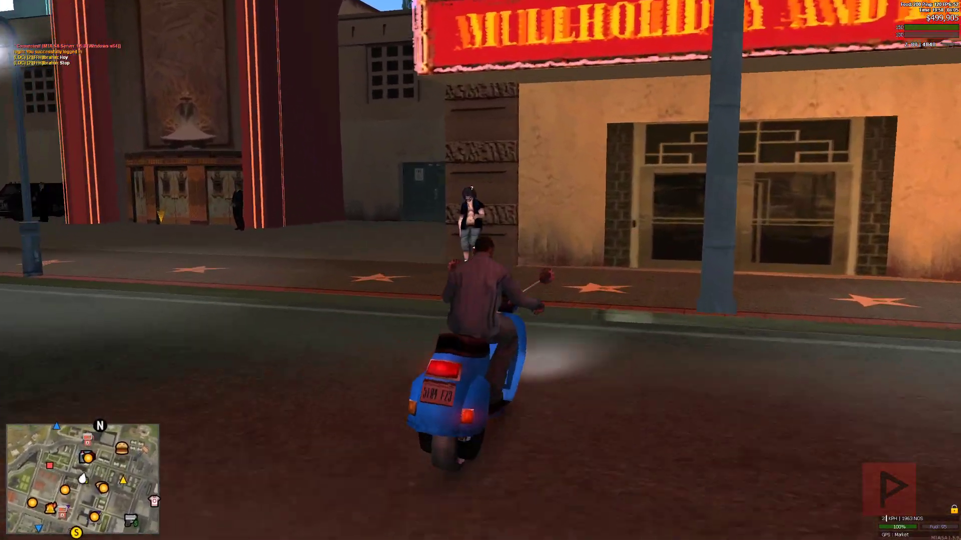
key(f)
Step: Walk up to the pedestrian and open My Options through interaction mode
key(w)
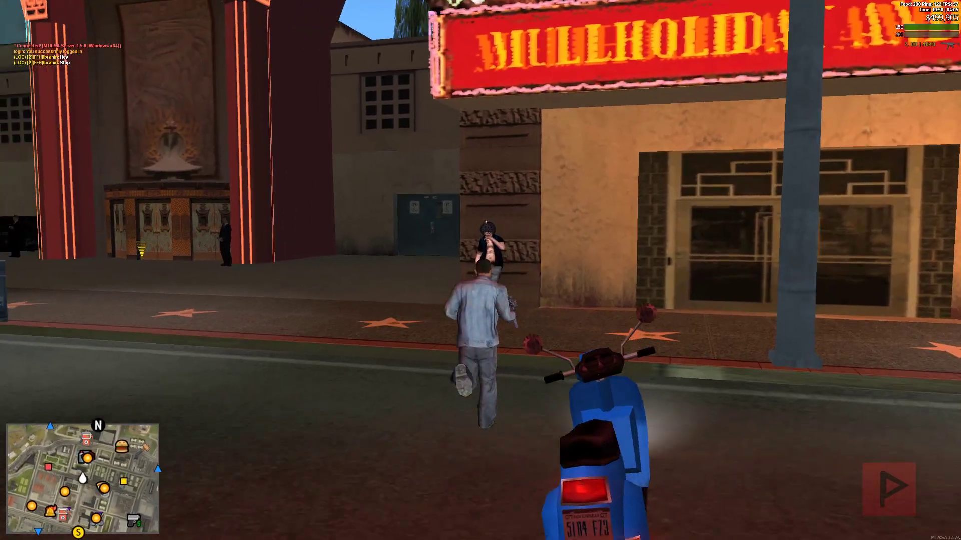
key(w)
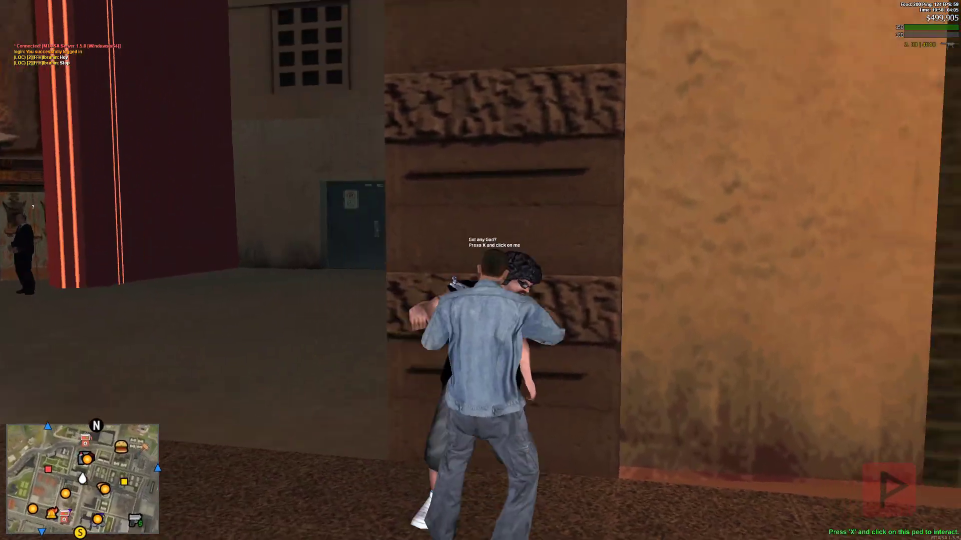
key(x)
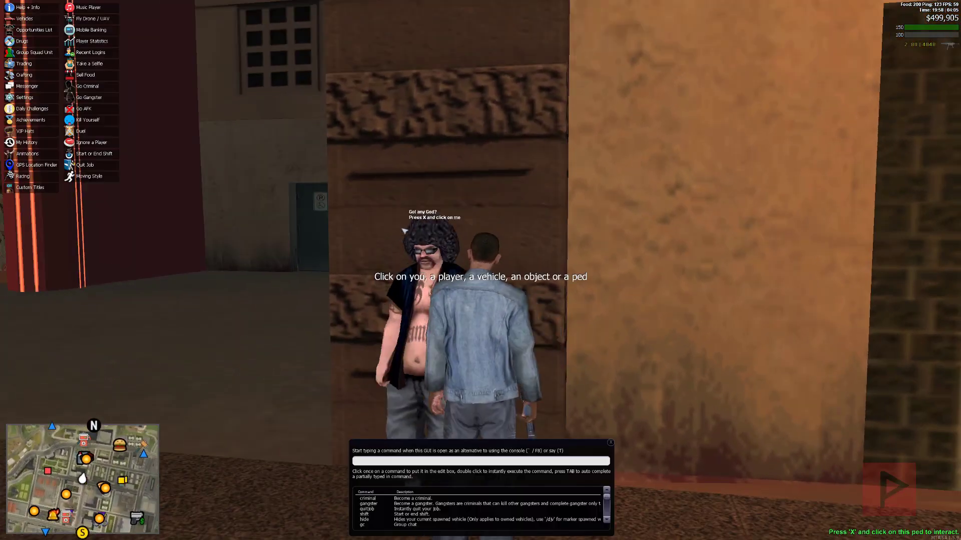
key(x)
key(x)
click(422, 345)
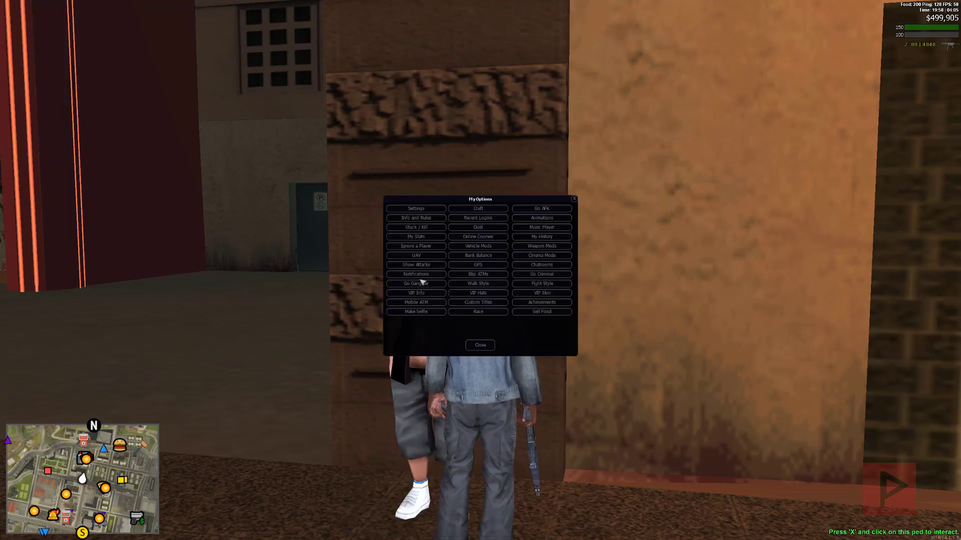